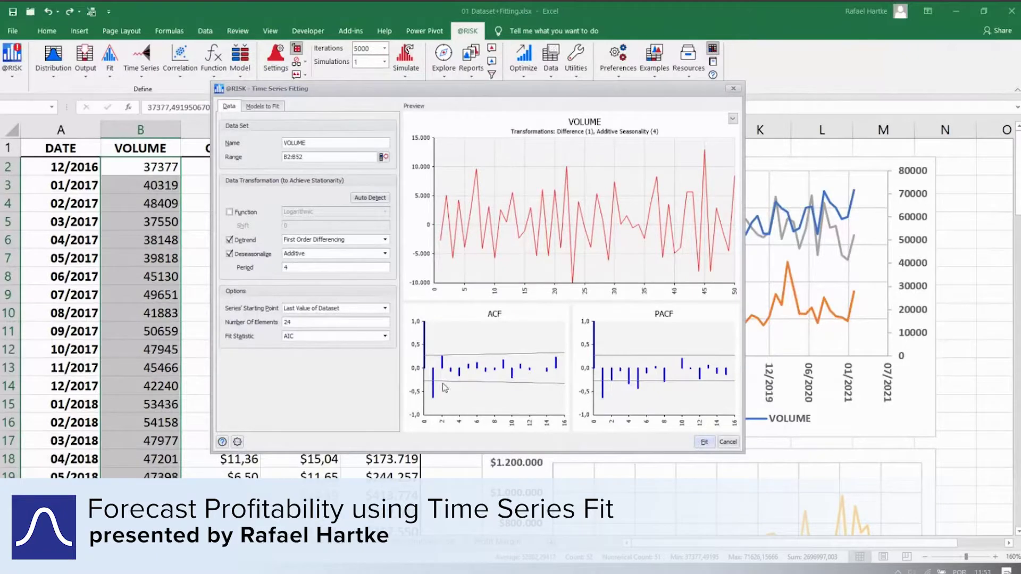
# Fit VOLUME, enlarge the results chart, and animate the ARMA(1,1) forecast sample paths.
pyautogui.click(349, 323)
pyautogui.click(704, 442)
pyautogui.moveTo(486, 166); pyautogui.dragTo(244, 40)
pyautogui.moveTo(458, 284); pyautogui.dragTo(855, 495)
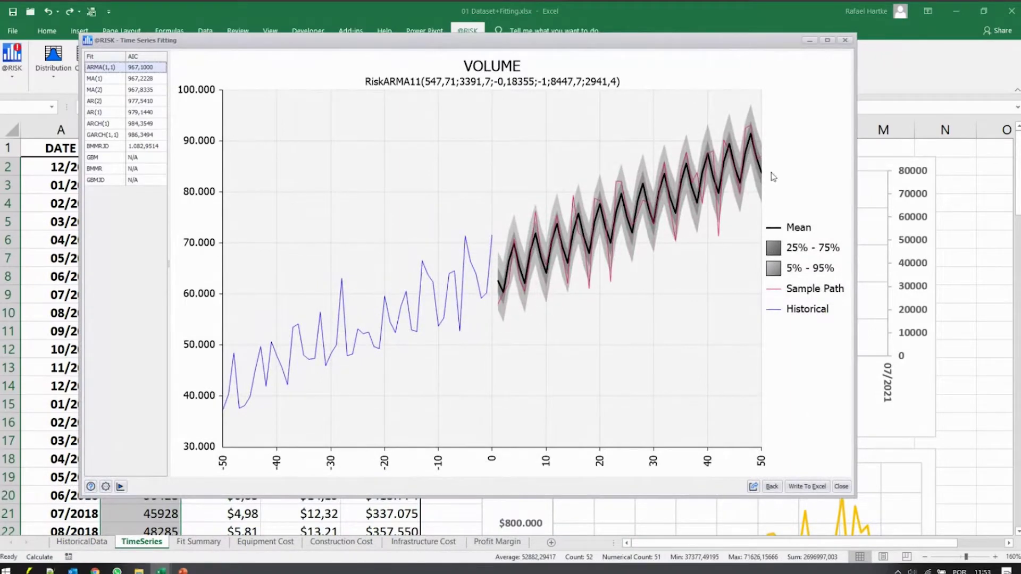
pyautogui.click(121, 487)
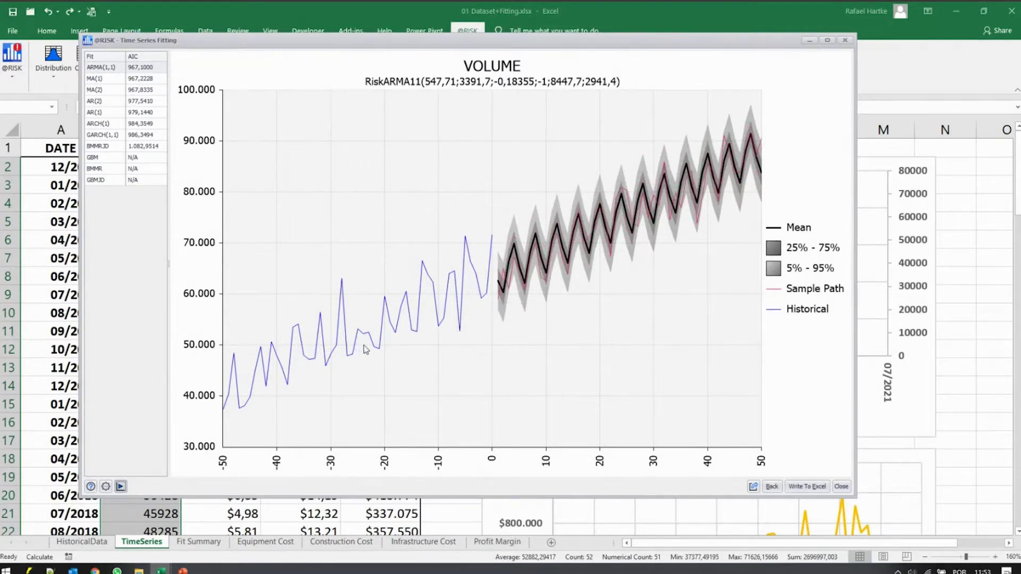
pyautogui.press('ctrl')
pyautogui.press('ctrl')
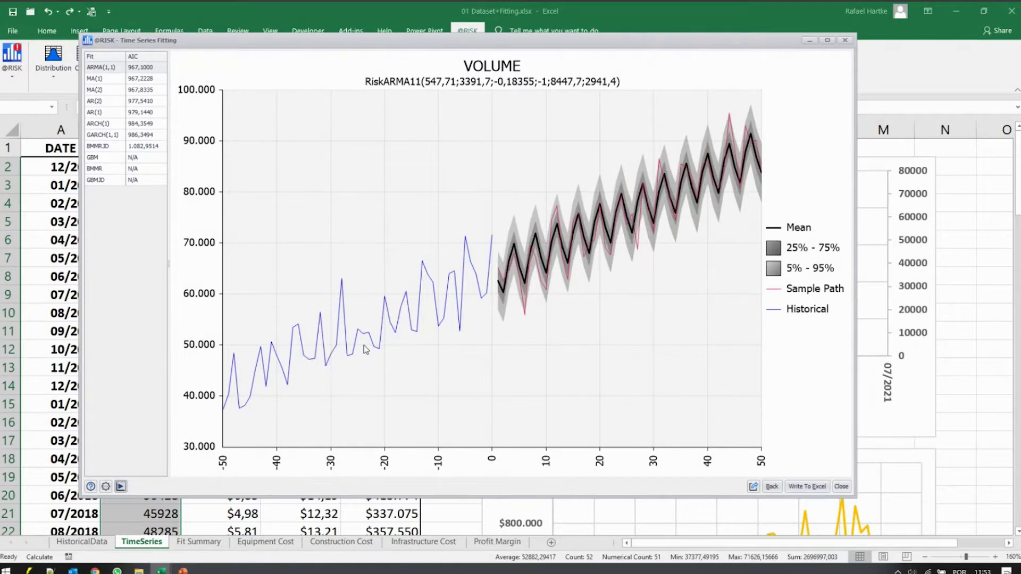
pyautogui.press('ctrl')
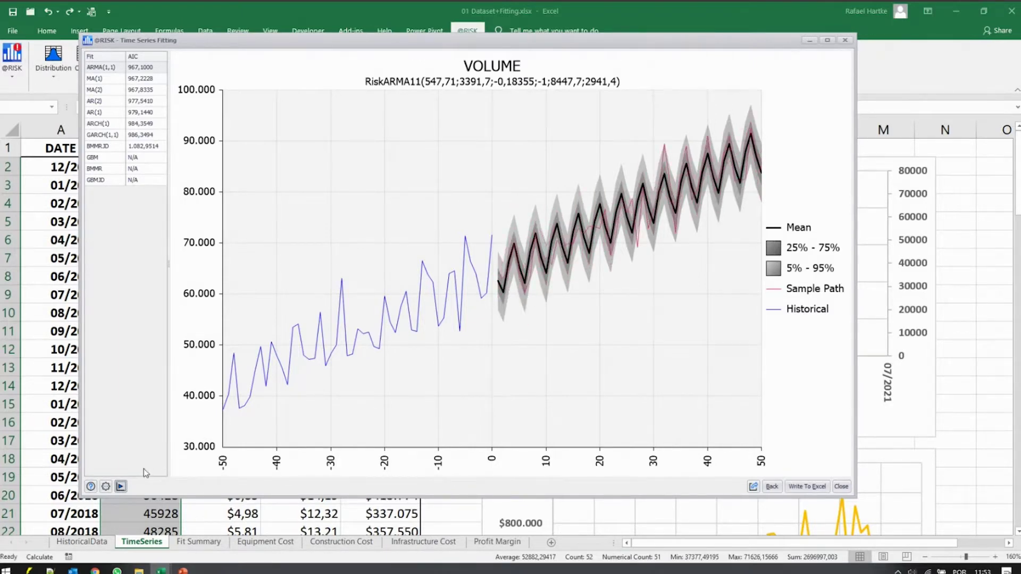
pyautogui.click(106, 487)
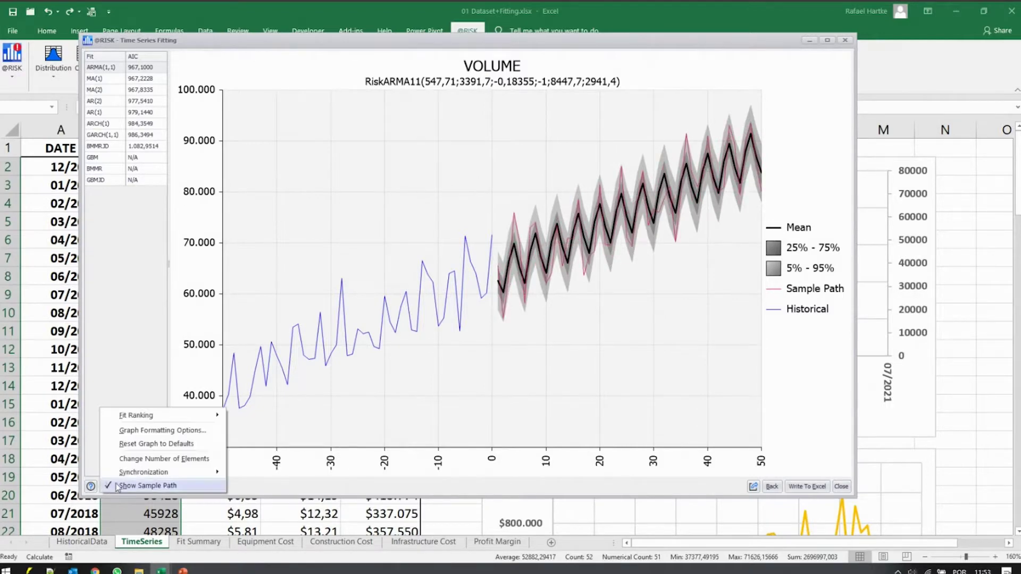
pyautogui.moveTo(178, 477)
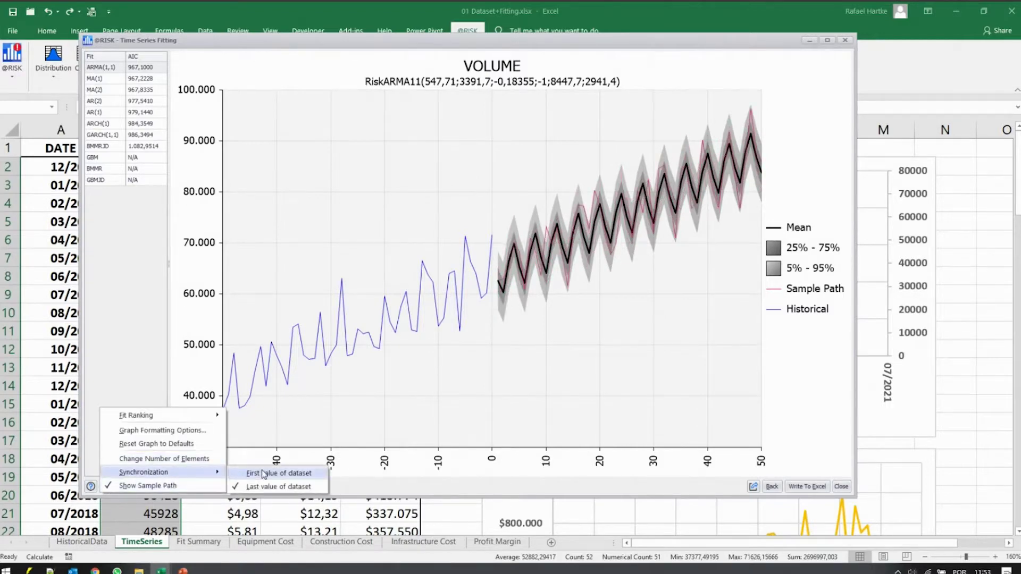
pyautogui.click(263, 473)
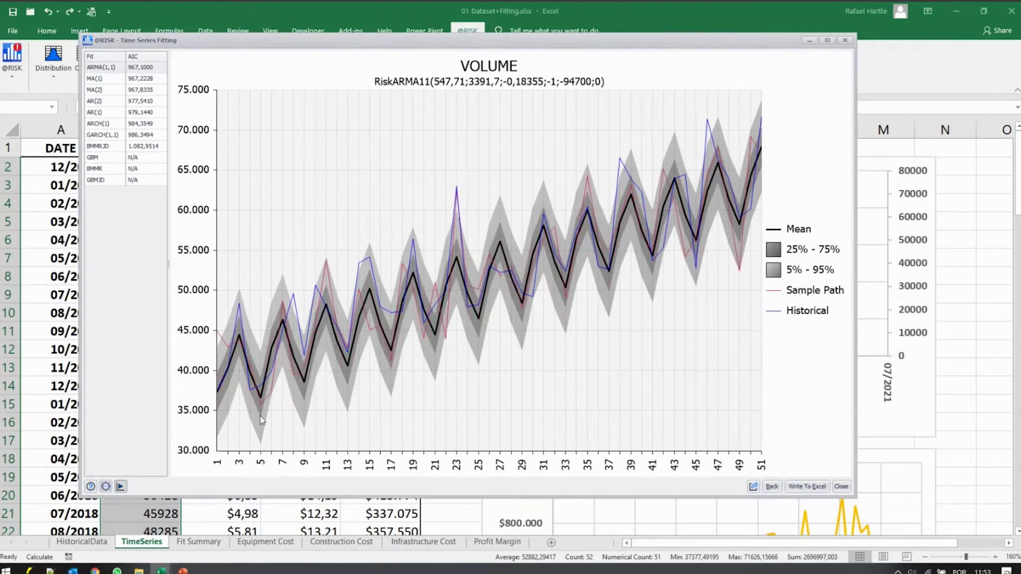
pyautogui.click(106, 486)
pyautogui.moveTo(185, 478)
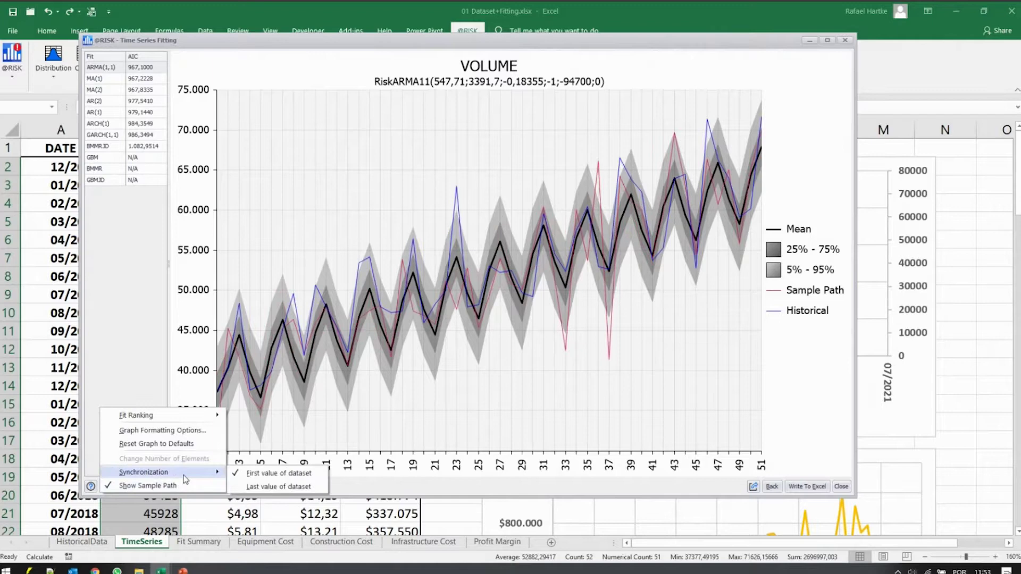
pyautogui.click(293, 487)
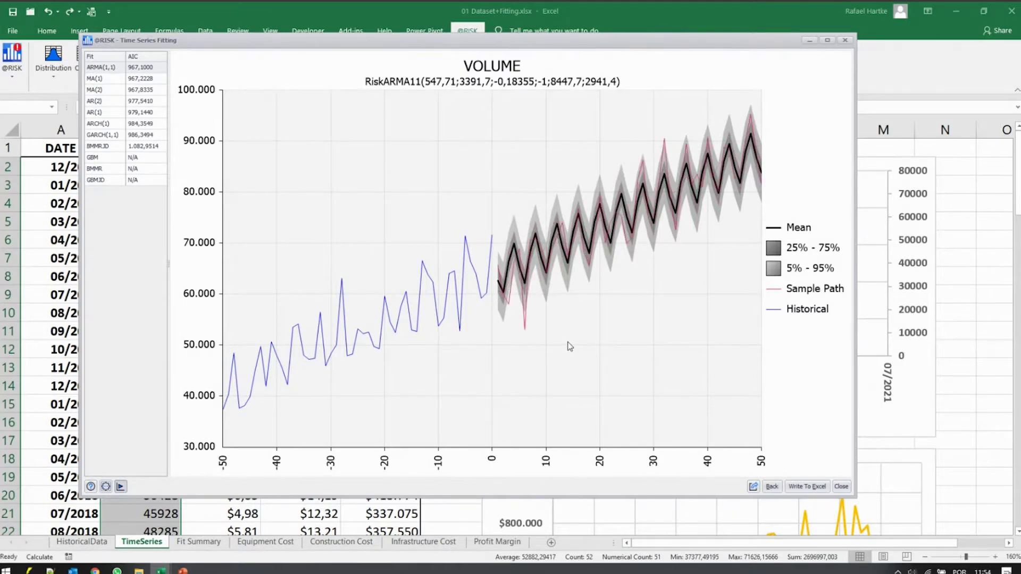
# Write the VOLUME forecast into output range B53:B98.
pyautogui.click(808, 487)
pyautogui.click(57, 308)
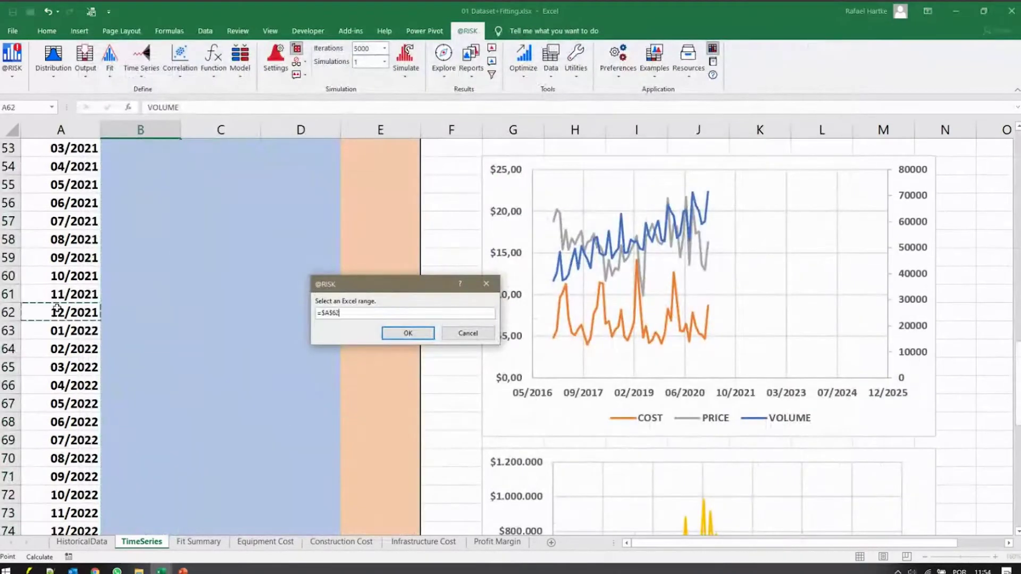
pyautogui.press('Right')
pyautogui.hotkey('ctrl', 'Down')
pyautogui.hotkey('ctrl', 'shift', 'Up')
pyautogui.hotkey('shift', 'Down')
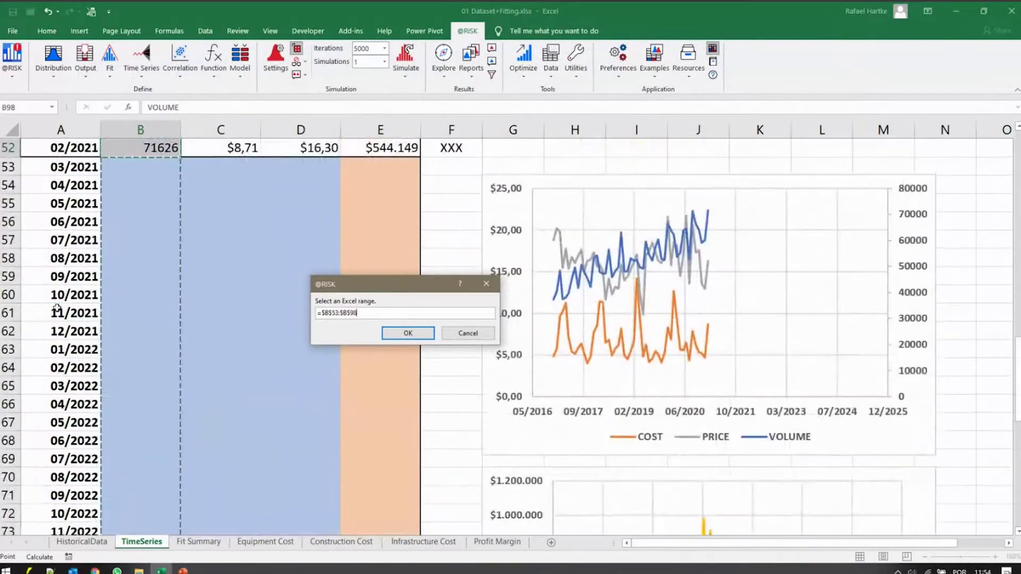
pyautogui.press('Return')
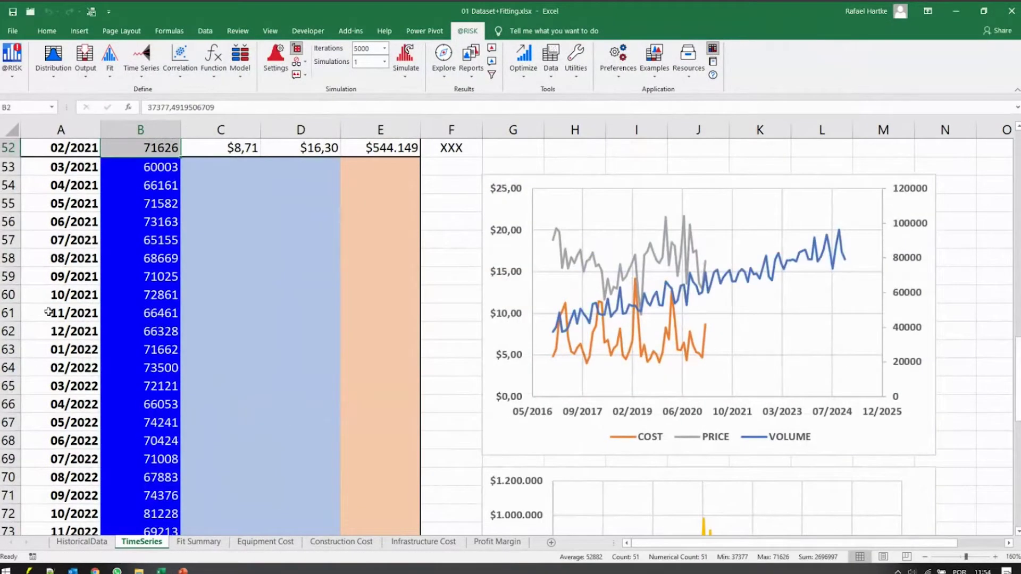
# Recalculate three times to resample the forecast volumes, then move to the COST column.
pyautogui.press('F9')
pyautogui.press('F9')
pyautogui.press('F9')
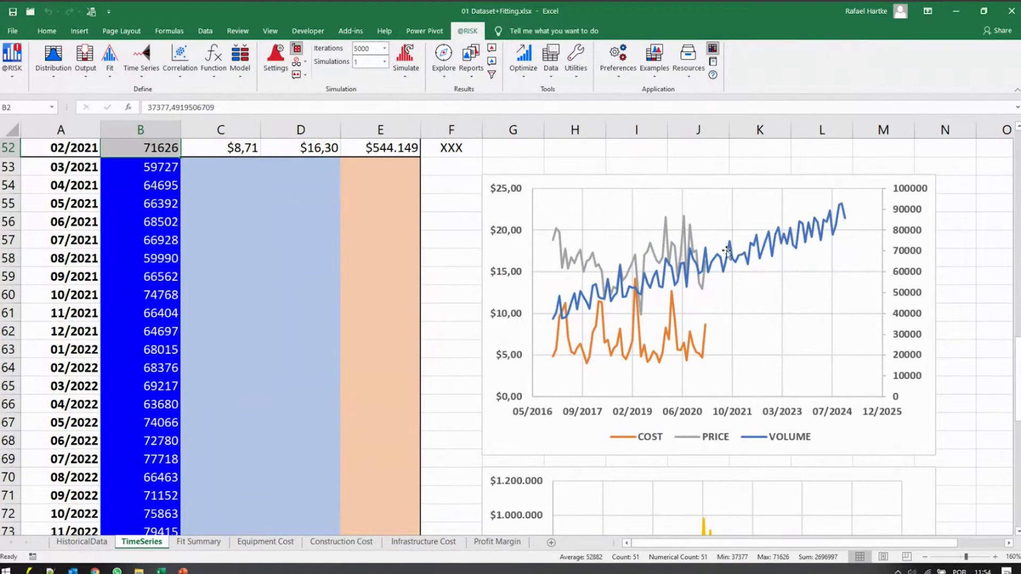
pyautogui.press('F9')
pyautogui.press('F9')
pyautogui.press('F9')
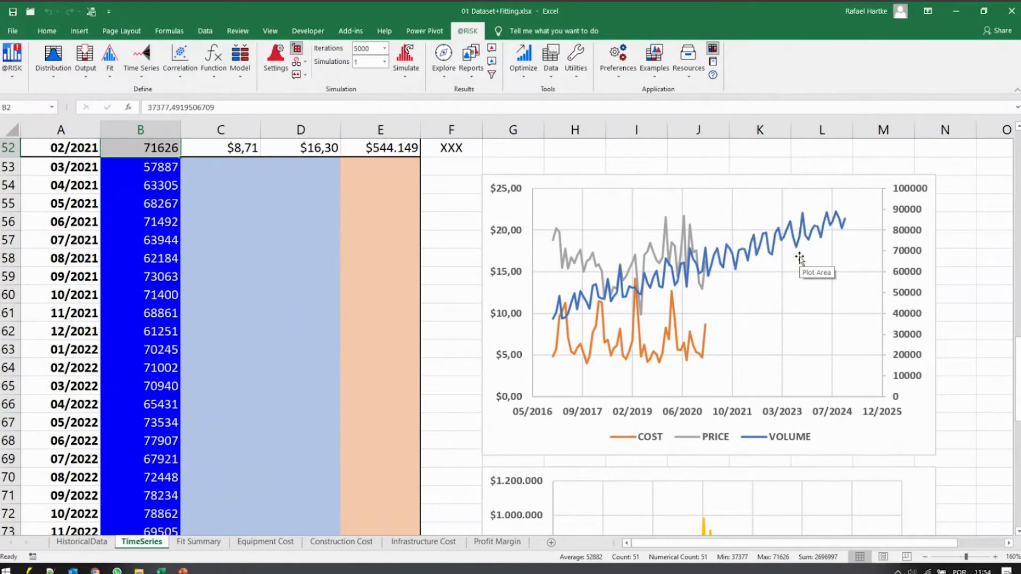
pyautogui.press('F9')
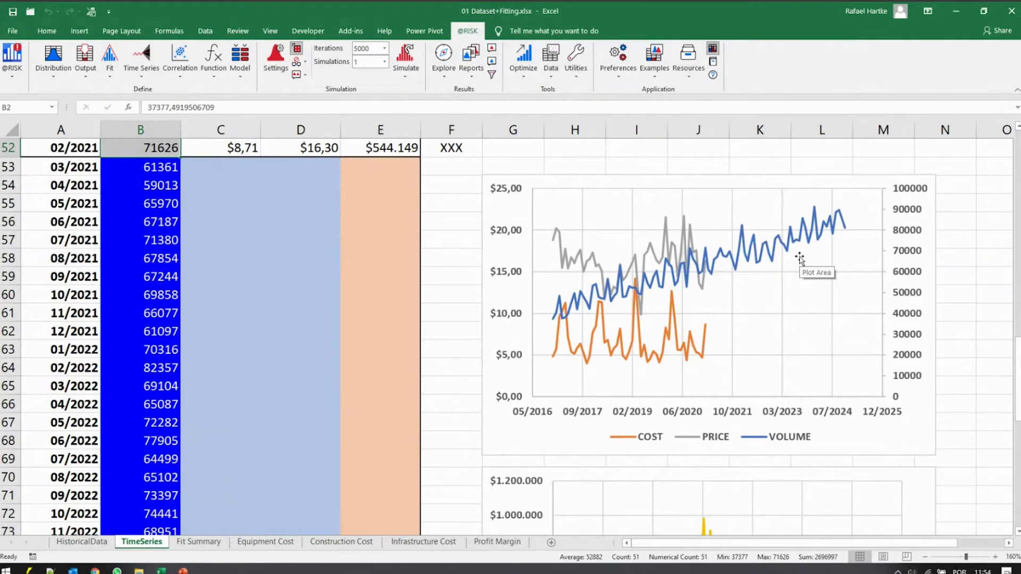
pyautogui.press('Right')
pyautogui.press('Up')
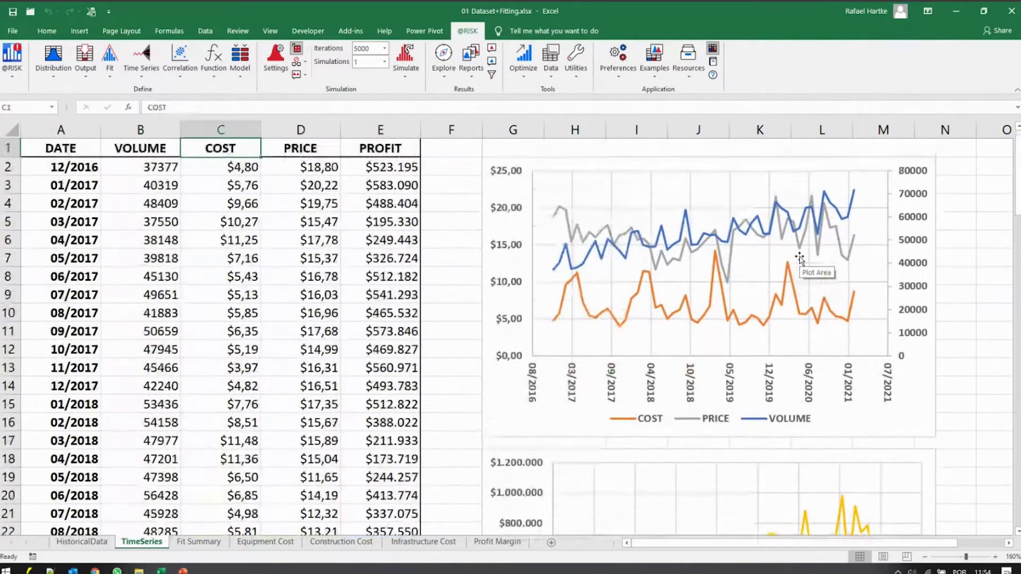
# Fit COST data C1:C52 with additive deseasonalizing of period 12 and 50 forecast elements.
pyautogui.hotkey('ctrl', 'shift', 'Down')
pyautogui.click(141, 70)
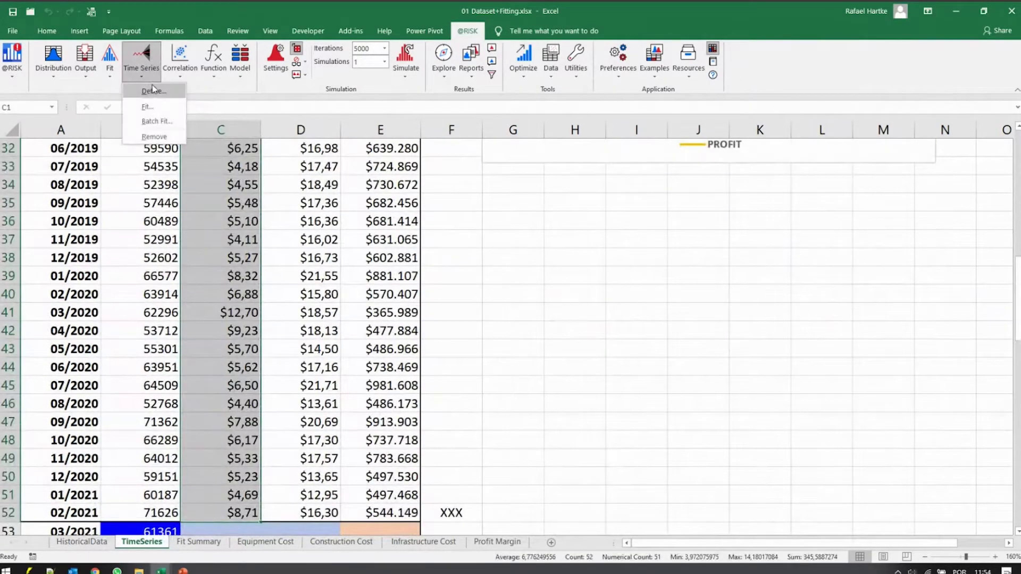
pyautogui.click(148, 106)
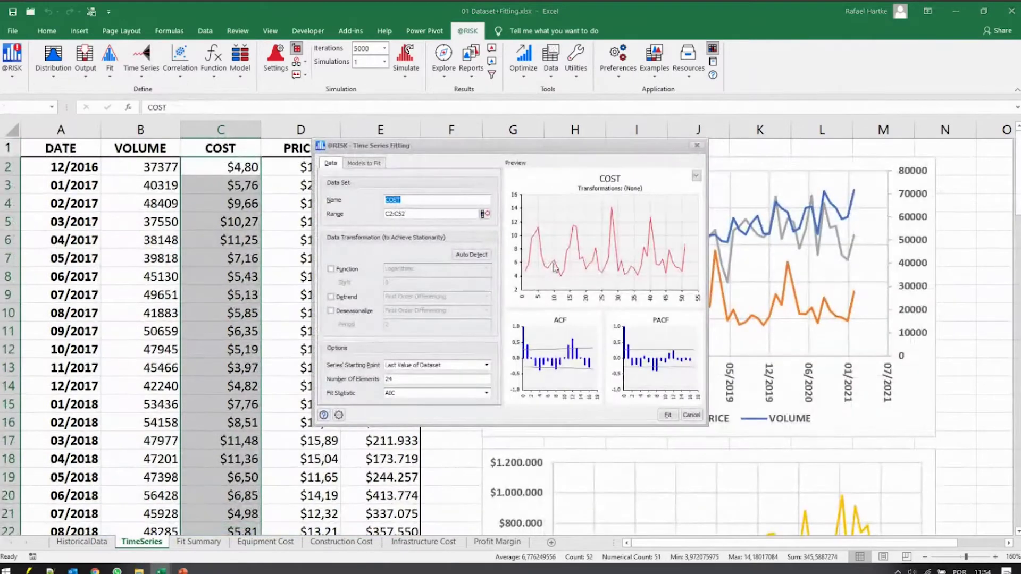
pyautogui.click(467, 255)
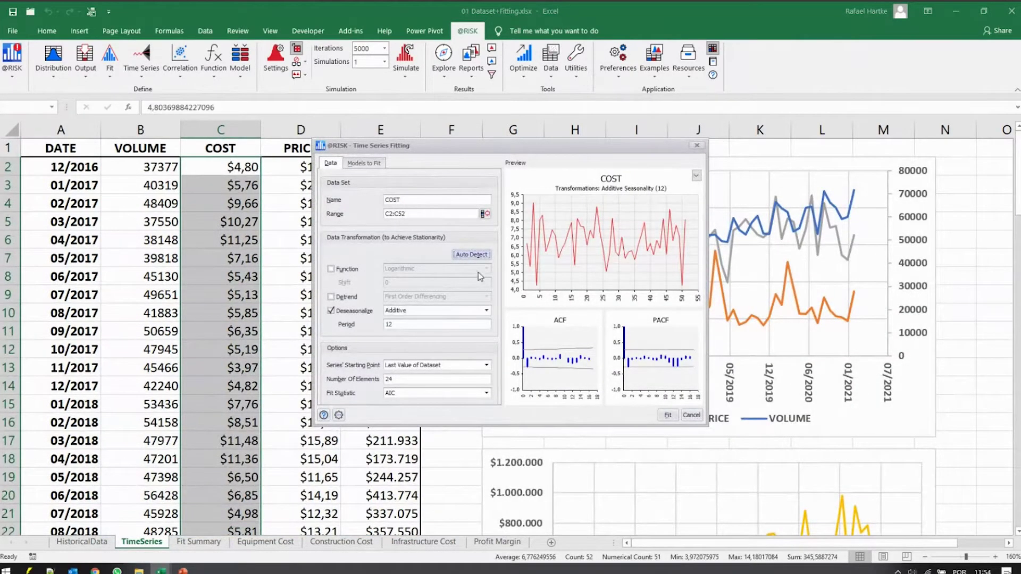
pyautogui.click(343, 313)
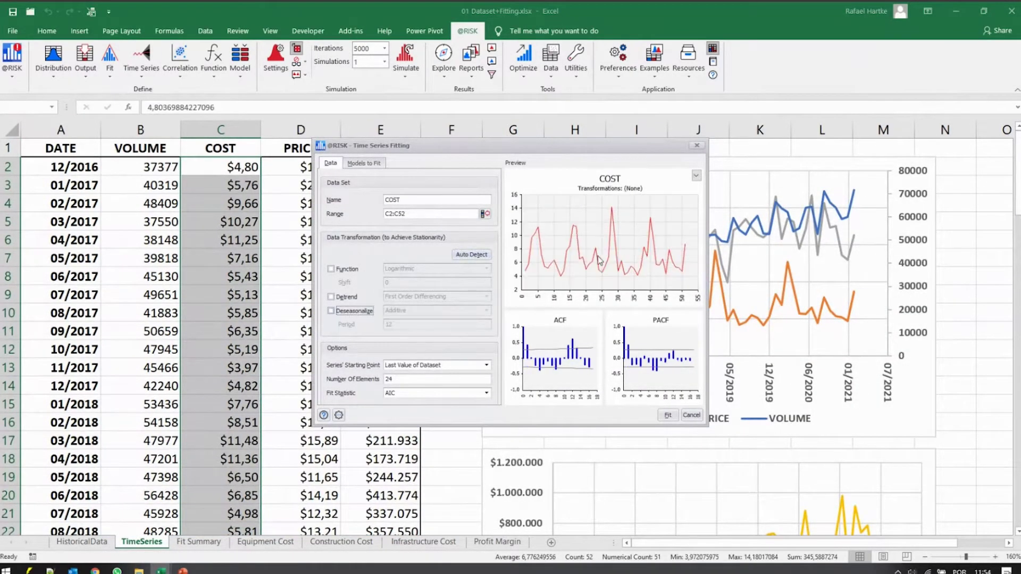
pyautogui.click(466, 258)
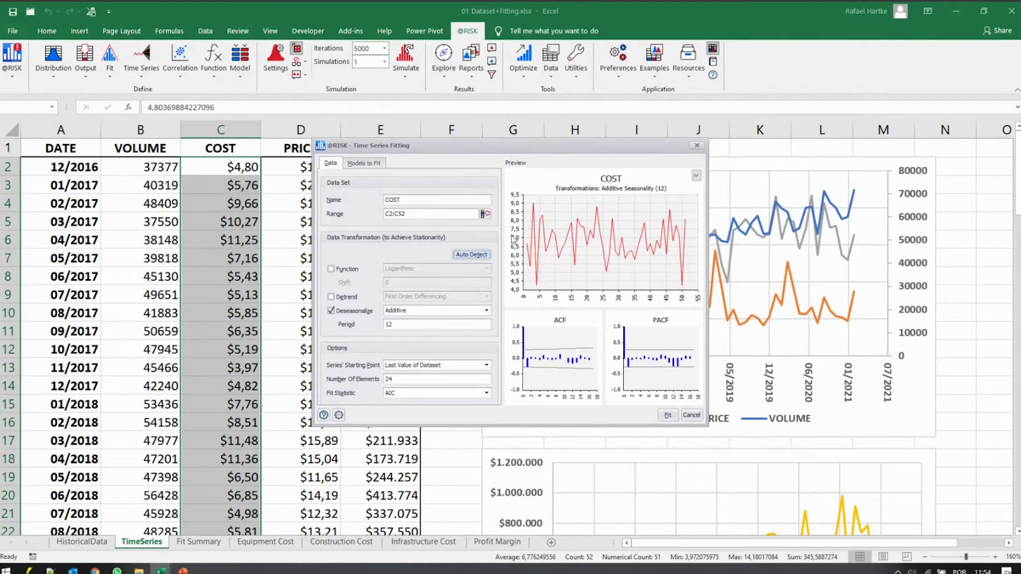
pyautogui.doubleClick(409, 320)
pyautogui.click(341, 312)
pyautogui.click(342, 313)
pyautogui.doubleClick(389, 379)
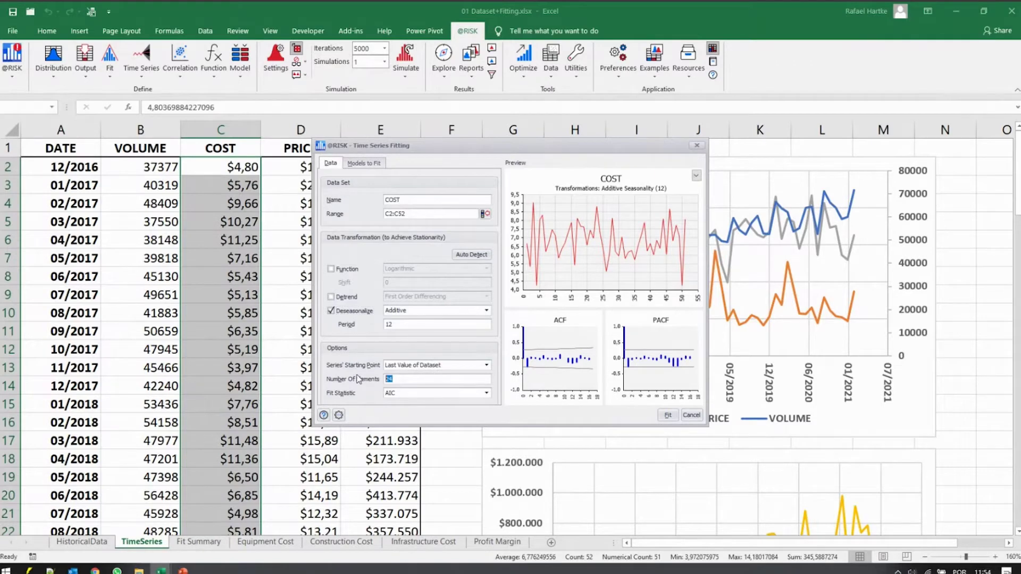
pyautogui.click(668, 417)
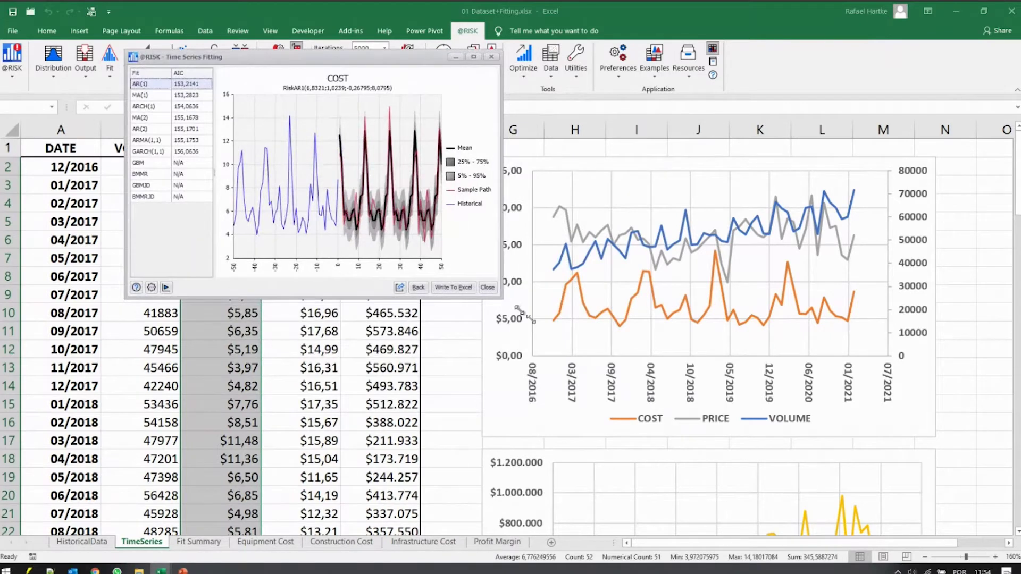
# Enlarge the COST results chart, animate its sample paths, then close the fit window.
pyautogui.moveTo(497, 297); pyautogui.dragTo(786, 509)
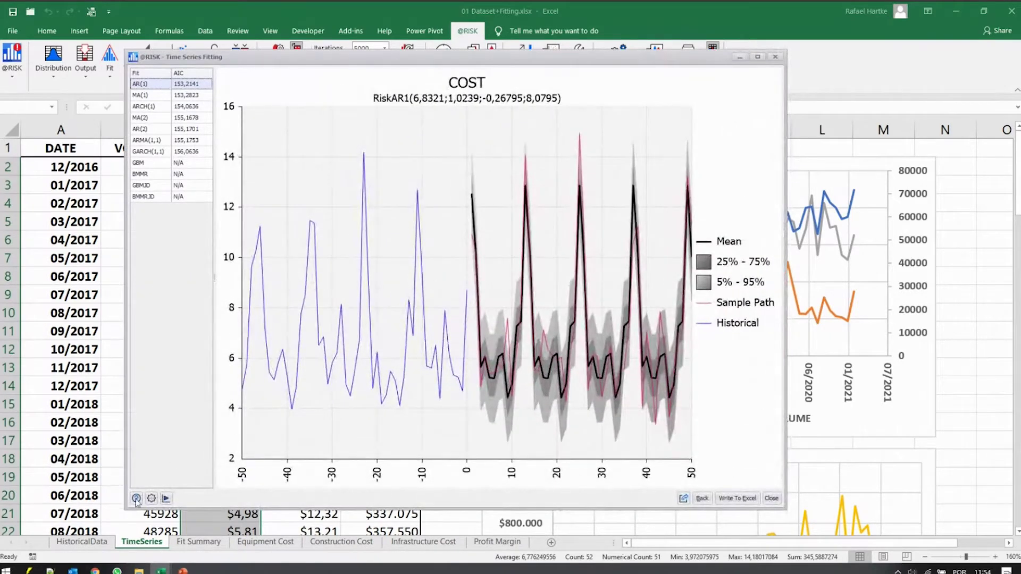
pyautogui.click(165, 498)
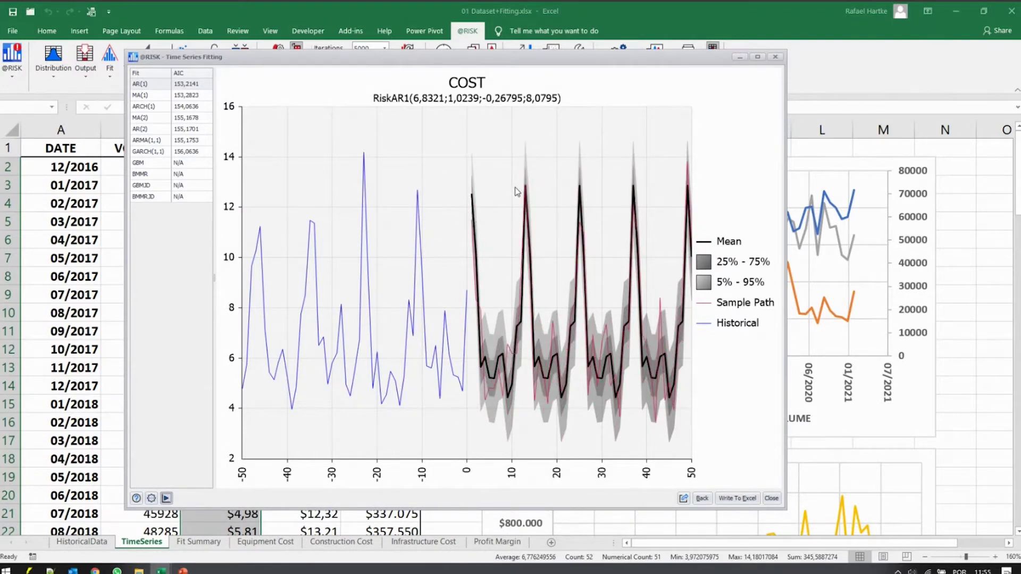
pyautogui.click(602, 190)
pyautogui.click(626, 192)
pyautogui.click(683, 177)
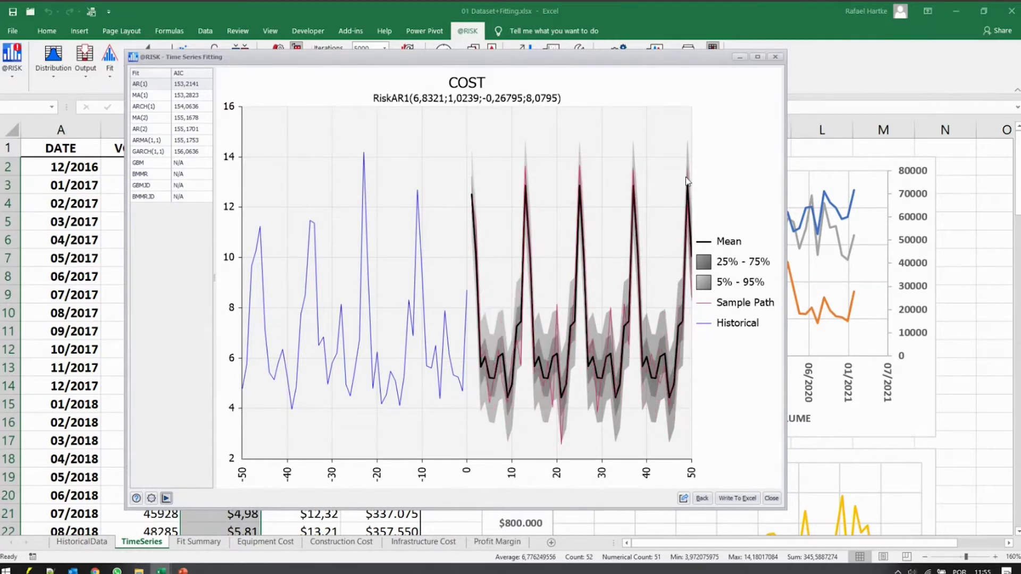
pyautogui.click(772, 498)
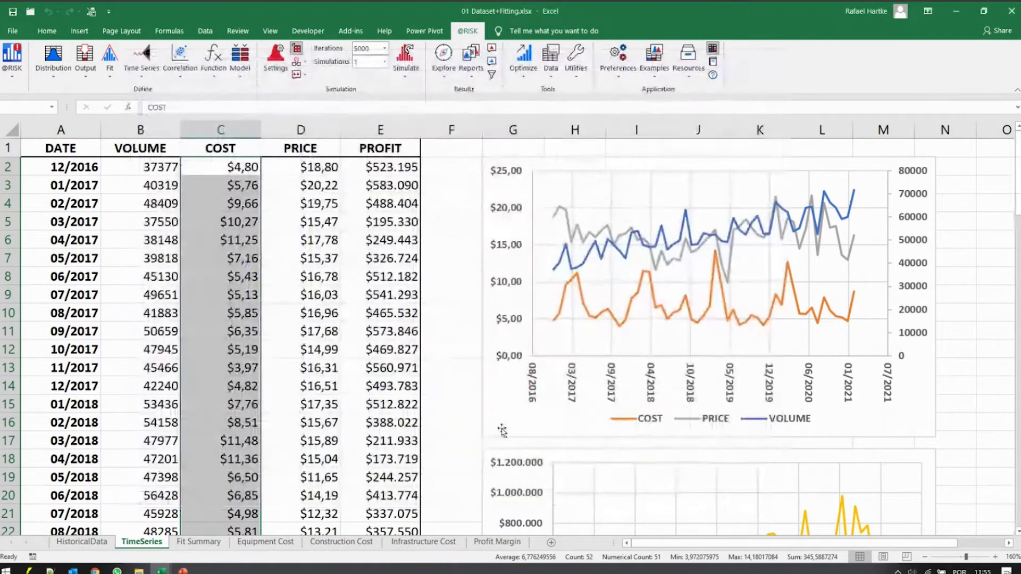
# Select the VOLUME, COST and PRICE data in B1:D52.
pyautogui.click(298, 153)
pyautogui.hotkey('ctrl', 'shift', 'Down')
pyautogui.hotkey('shift', 'Left')
pyautogui.hotkey('shift', 'Left')
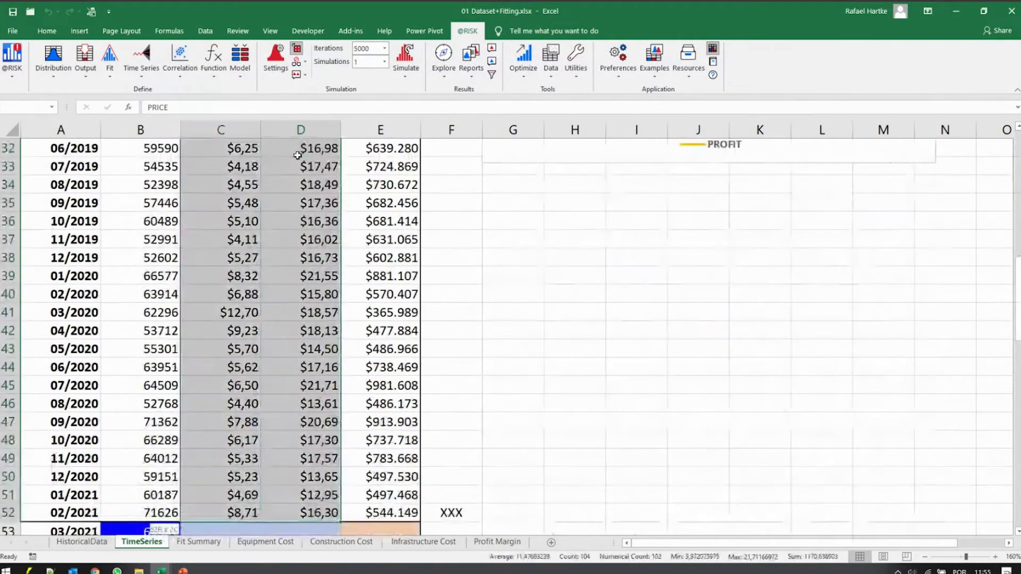
# Run a time-series Batch Fit with the summary report placed in the active workbook.
pyautogui.click(142, 59)
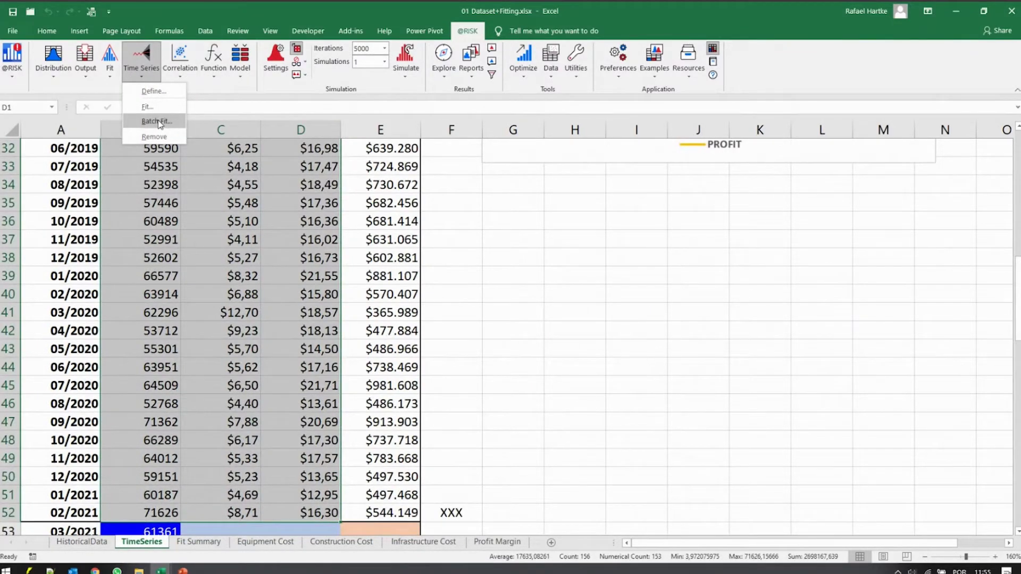
pyautogui.click(158, 121)
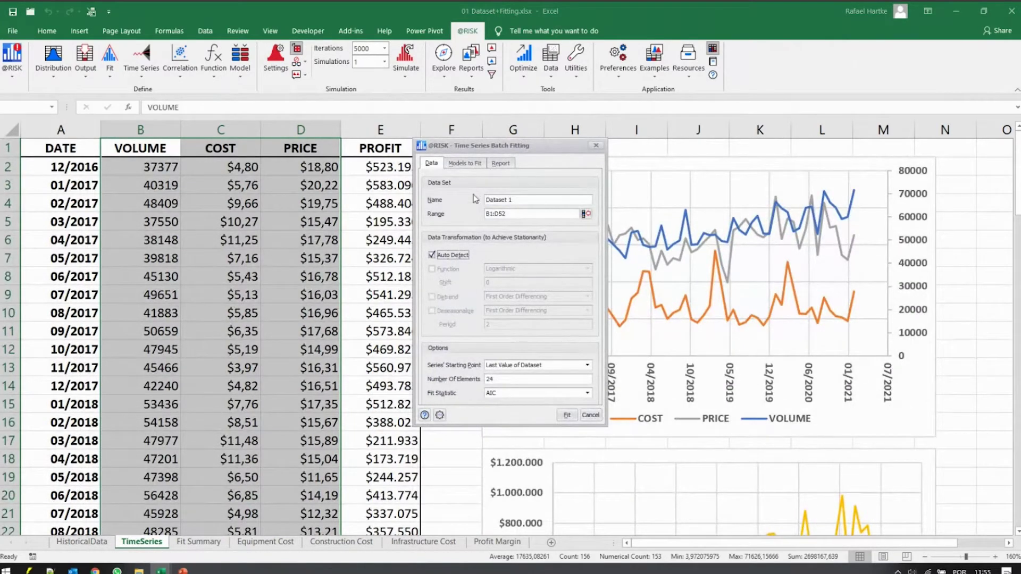
pyautogui.click(501, 164)
pyautogui.click(457, 242)
pyautogui.click(456, 255)
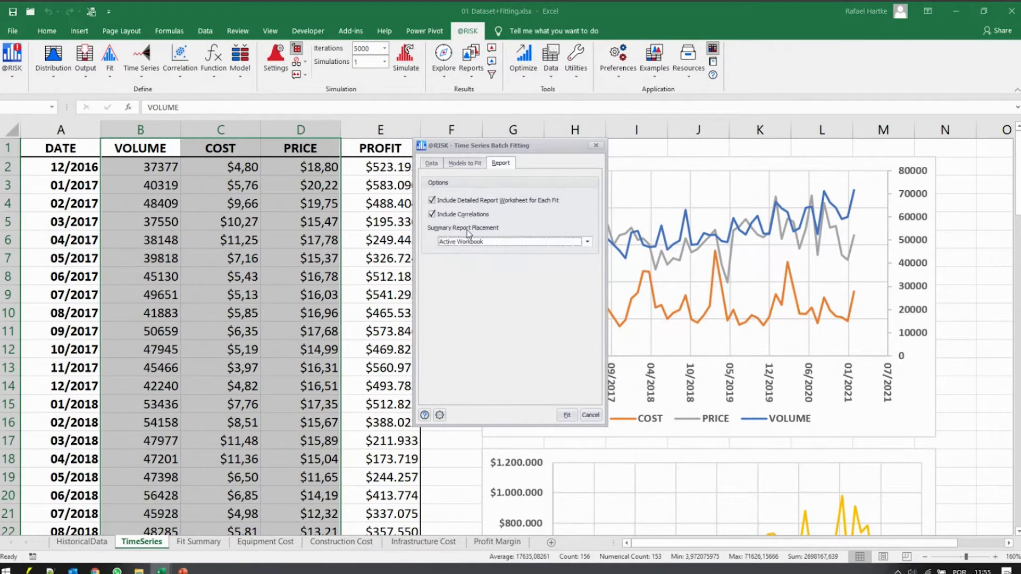
pyautogui.click(567, 415)
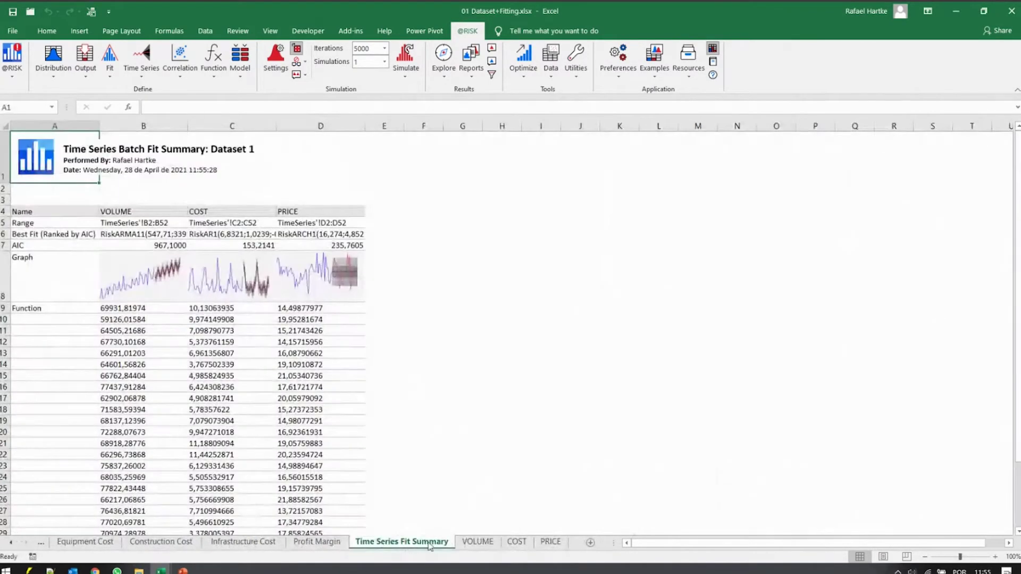
# Review the VOLUME fit report and its forecast cell formulas.
pyautogui.click(478, 543)
pyautogui.moveTo(156, 299); pyautogui.dragTo(158, 364)
pyautogui.hotkey('ctrl', 'z')
pyautogui.click(159, 364)
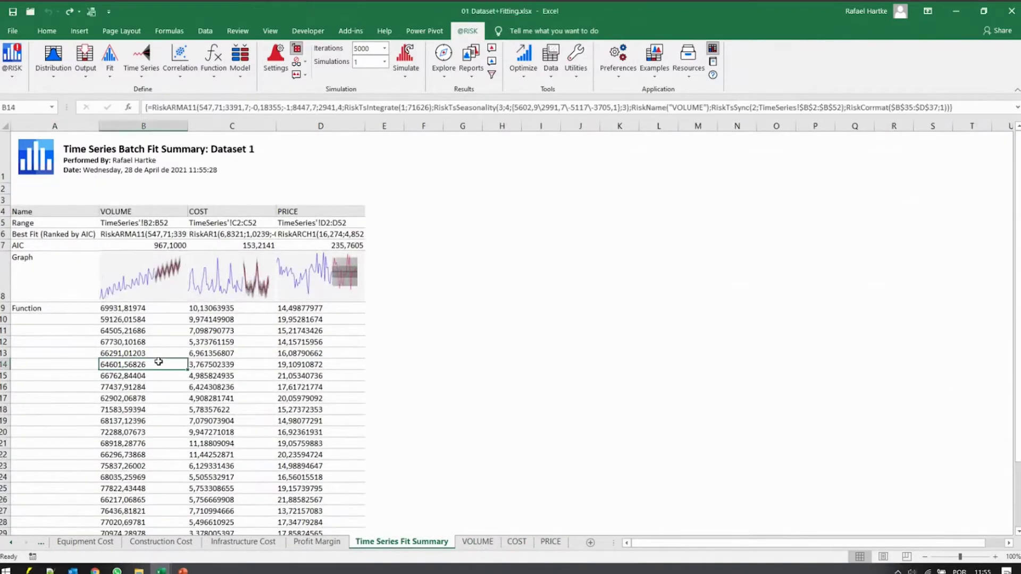
pyautogui.hotkey('ctrl', 'Down')
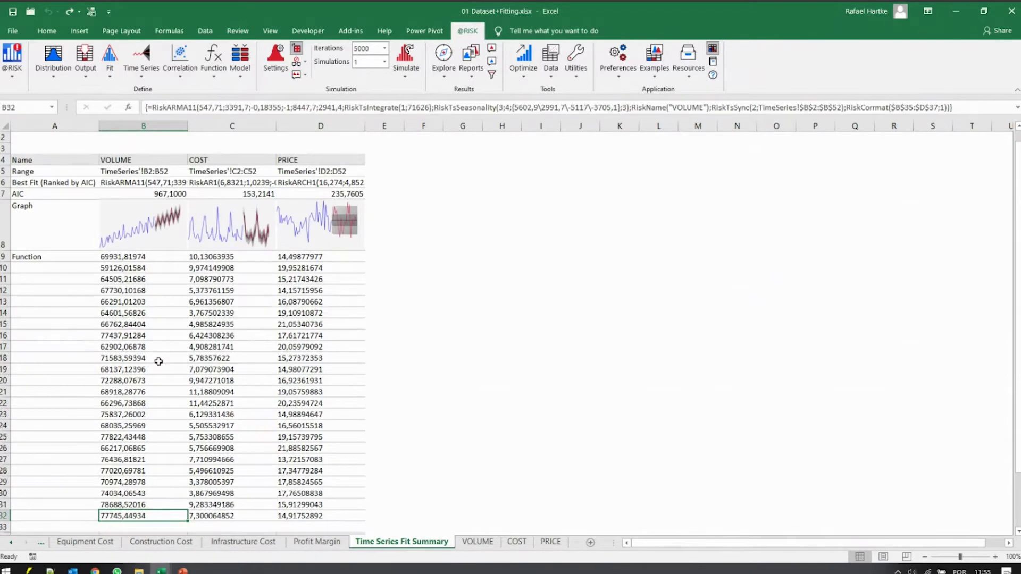
# Delete the grouped fit summary and VOLUME, COST, PRICE report sheets.
pyautogui.keyDown('shift'); pyautogui.click(551, 542); pyautogui.keyUp('shift')
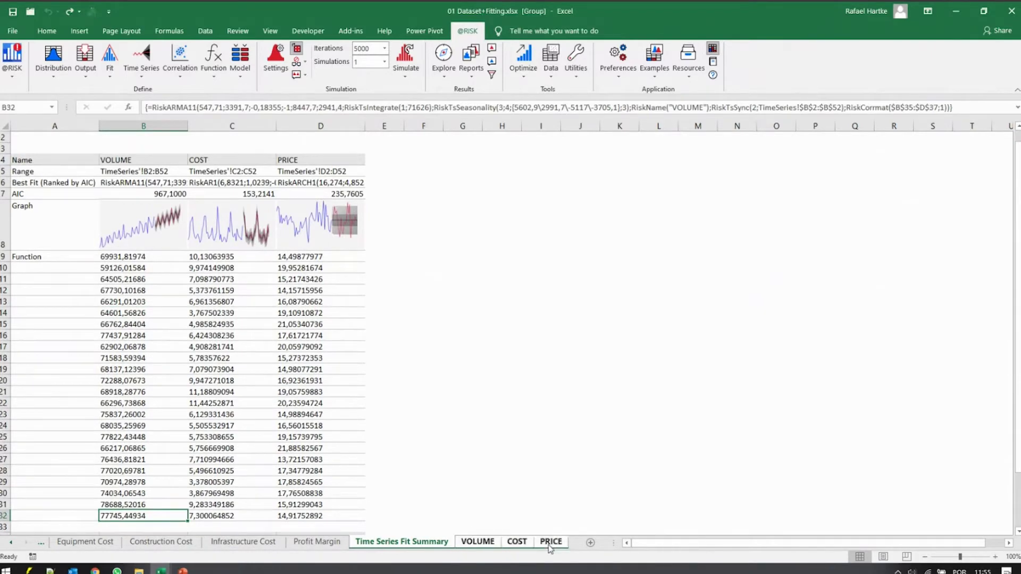
pyautogui.rightClick(551, 541)
pyautogui.click(585, 407)
pyautogui.press('Return')
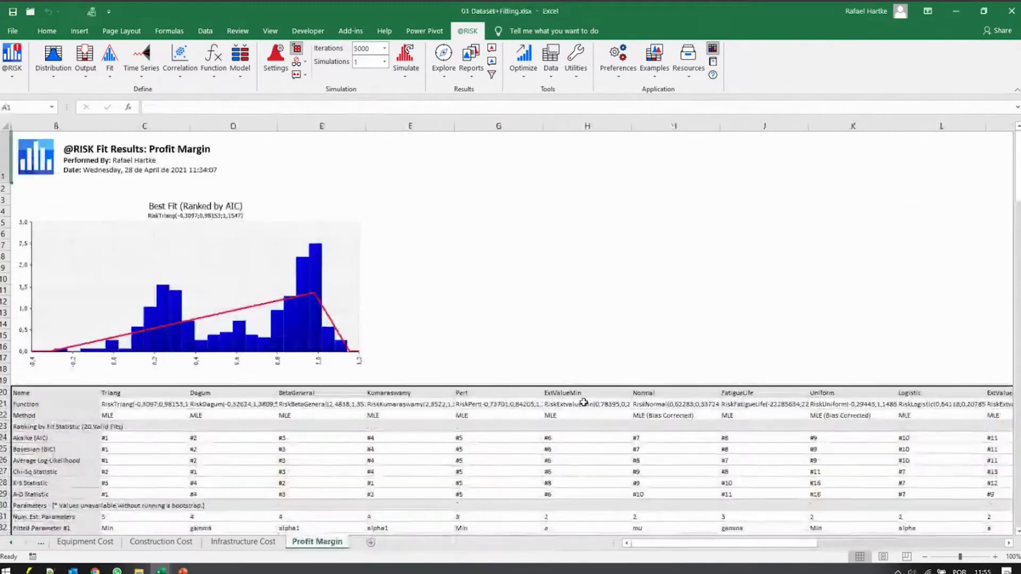
pyautogui.hotkey('ctrl', 'pageup')
pyautogui.hotkey('ctrl', 'pageup')
pyautogui.hotkey('ctrl', 'pageup')
pyautogui.hotkey('ctrl', 'pageup')
pyautogui.hotkey('ctrl', 'pageup')
pyautogui.hotkey('ctrl', 'pageup')
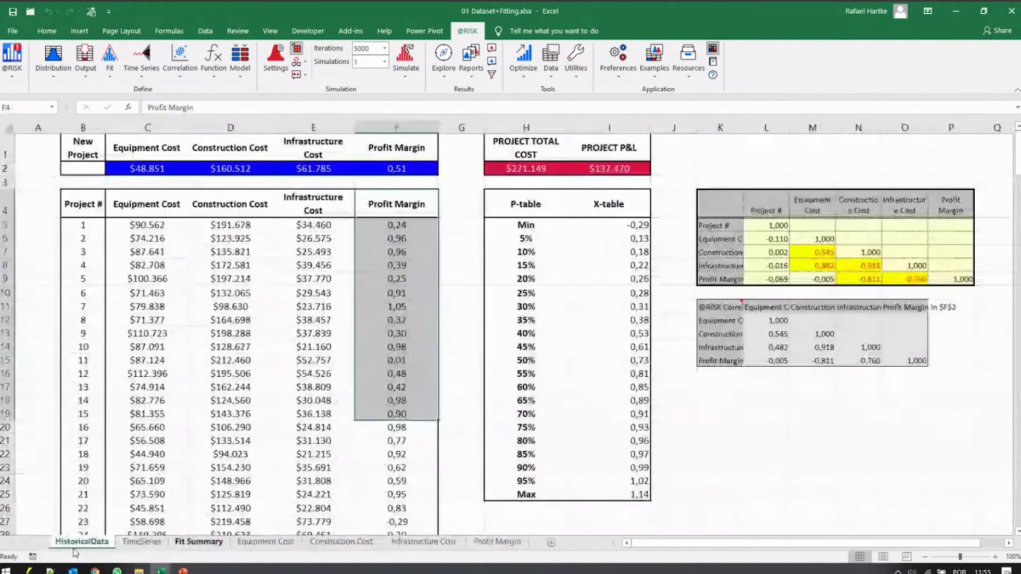
# From TimeSeries, rerun the batch fit without Auto Detect, forecasting 50 elements.
pyautogui.hotkey('ctrl', 'pagedown')
pyautogui.hotkey('ctrl', 'pagedown')
pyautogui.hotkey('ctrl', 'pageup')
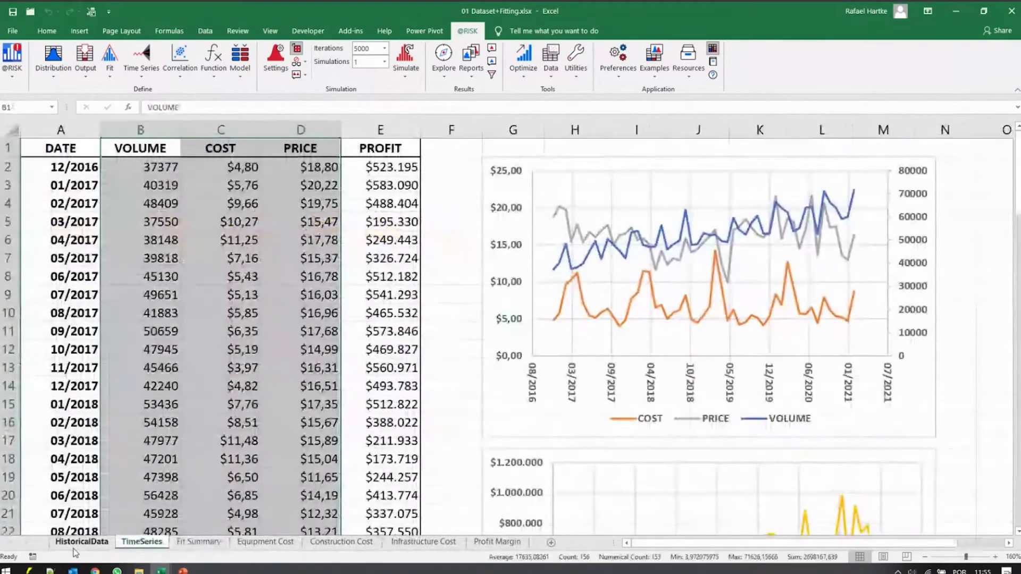
pyautogui.click(141, 63)
pyautogui.click(157, 121)
pyautogui.doubleClick(488, 379)
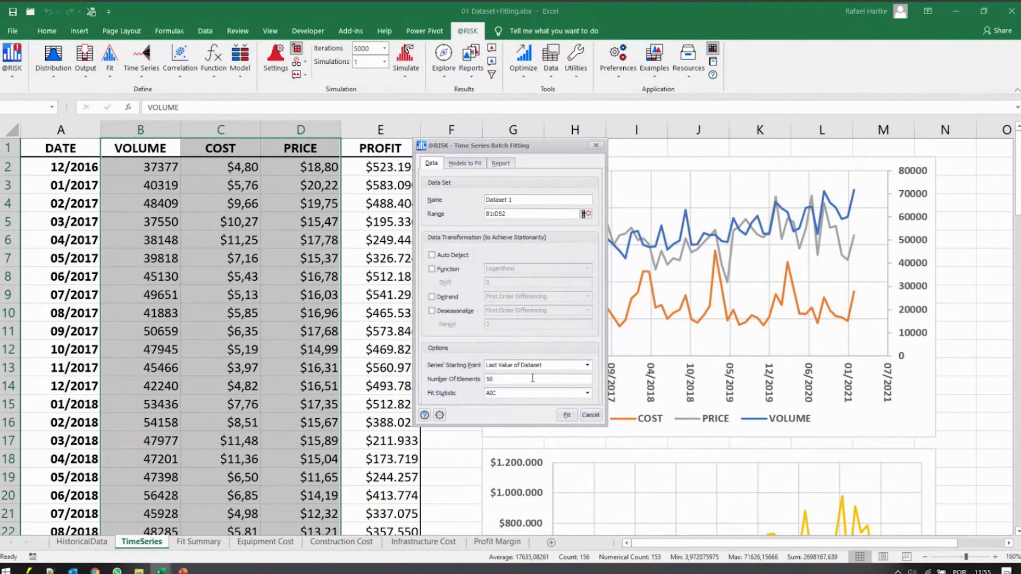
pyautogui.click(566, 416)
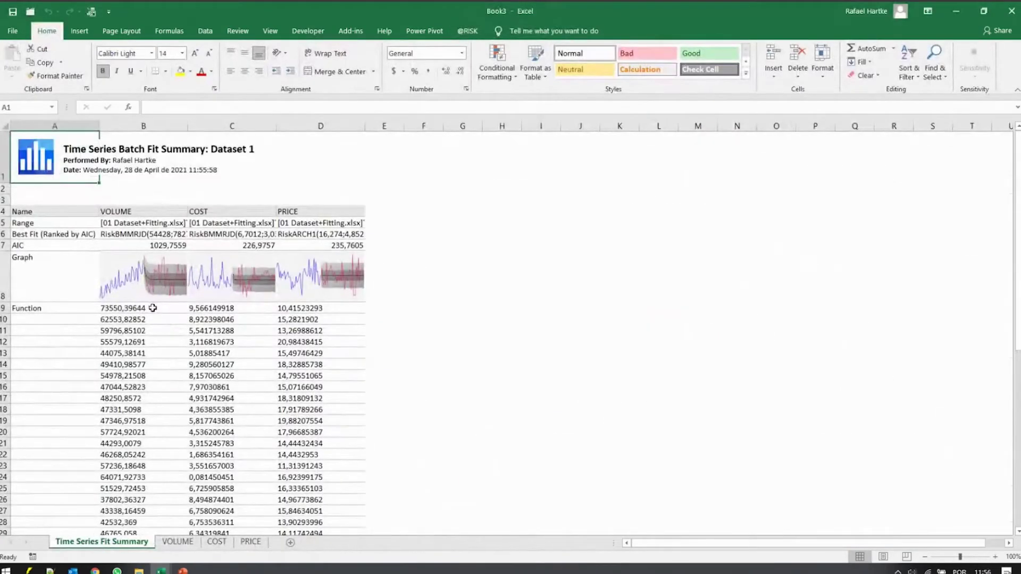
# Check Book3's first VOLUME forecast, then clear the old VOLUME forecasts from row 53 down.
pyautogui.click(153, 308)
pyautogui.hotkey('ctrl', 'Tab')
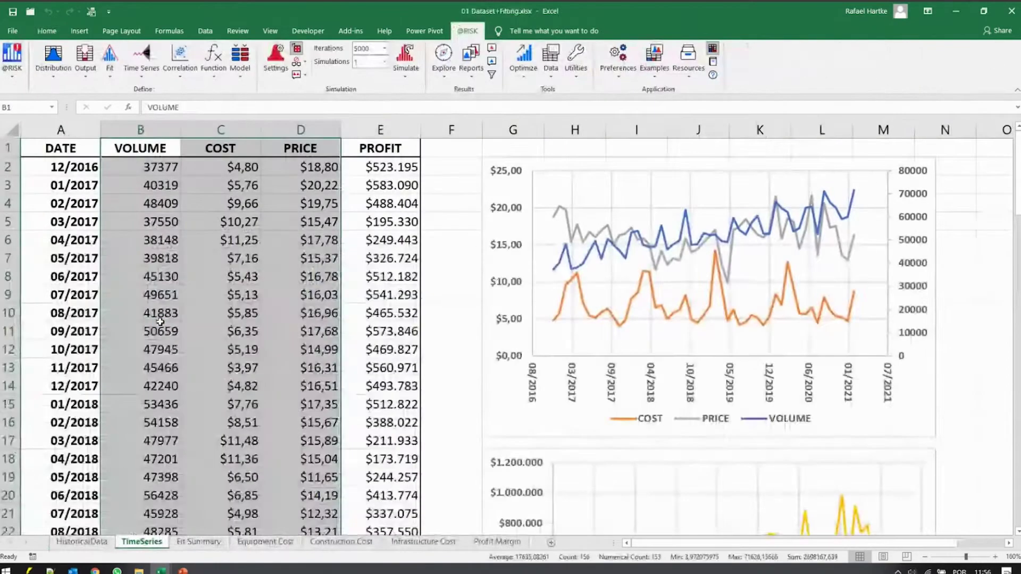
pyautogui.click(164, 331)
pyautogui.scroll(-11, 163, 326)
pyautogui.scroll(-14, 163, 326)
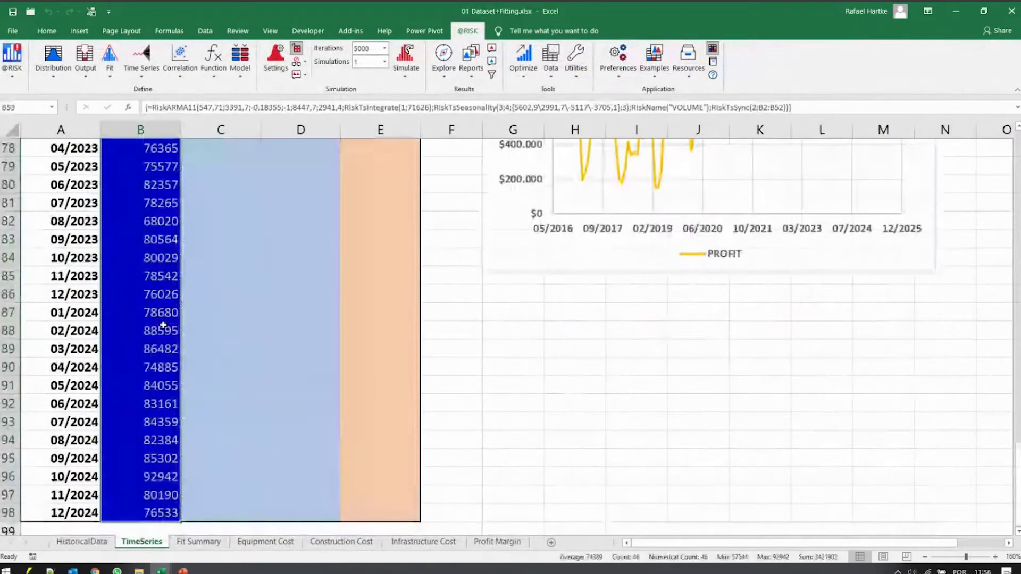
pyautogui.scroll(11, 163, 326)
pyautogui.press('Delete')
# Enter ='[Book3]Time Series Fit Summary'!B9 in B53 as a relative reference.
pyautogui.click(163, 326)
pyautogui.write('=')
pyautogui.hotkey('ctrl', 'Tab')
pyautogui.click(137, 306)
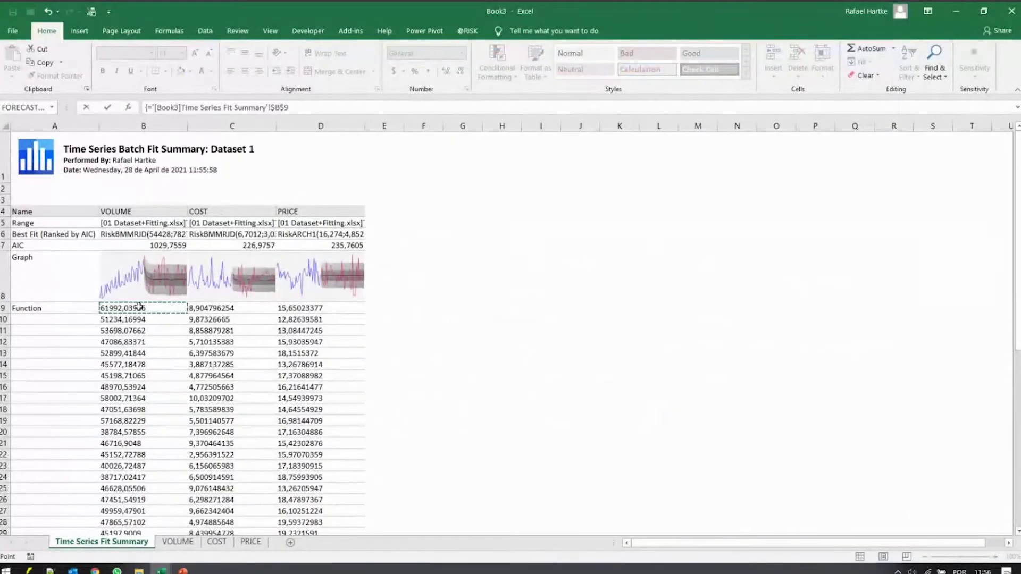
pyautogui.press('Return')
pyautogui.press('F2')
pyautogui.press('F4')
pyautogui.press('F4')
pyautogui.press('F4')
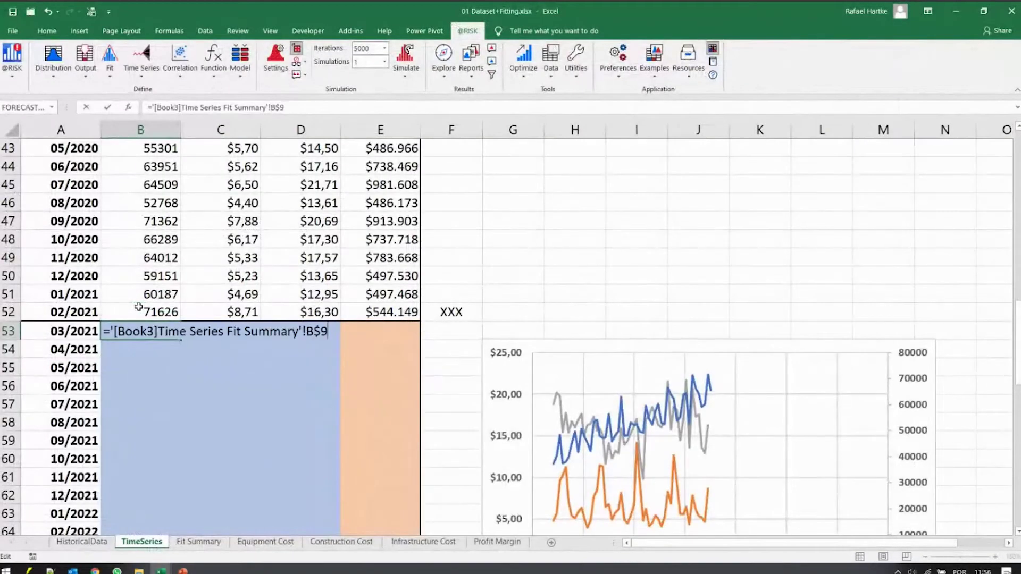
pyautogui.press('Return')
# Copy the B53 link formula across B53:D98.
pyautogui.hotkey('ctrl', 'c')
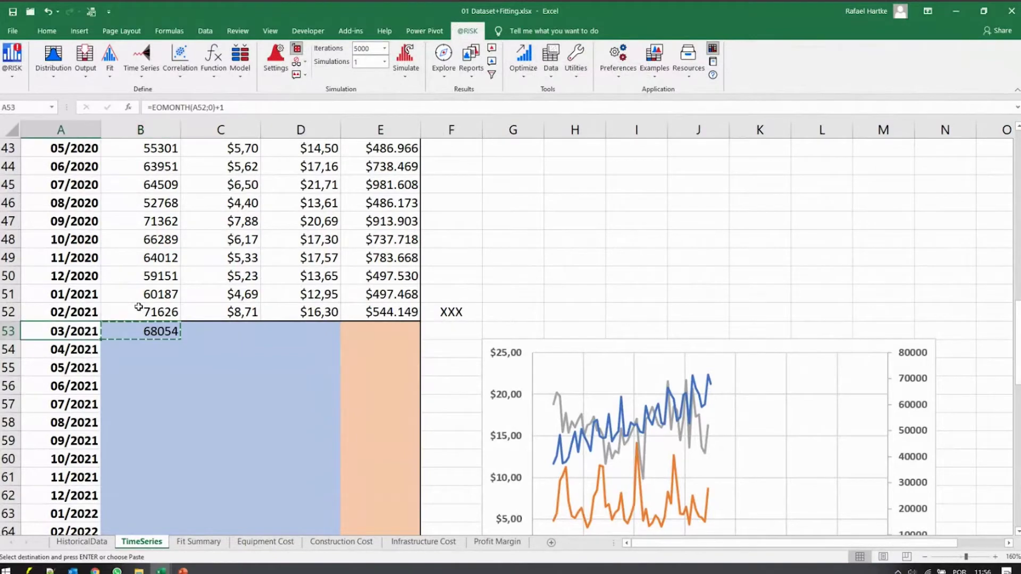
pyautogui.hotkey('ctrl', 'shift', 'Down')
pyautogui.scroll(8, 138, 306)
pyautogui.hotkey('shift', 'Right')
pyautogui.hotkey('shift', 'Right')
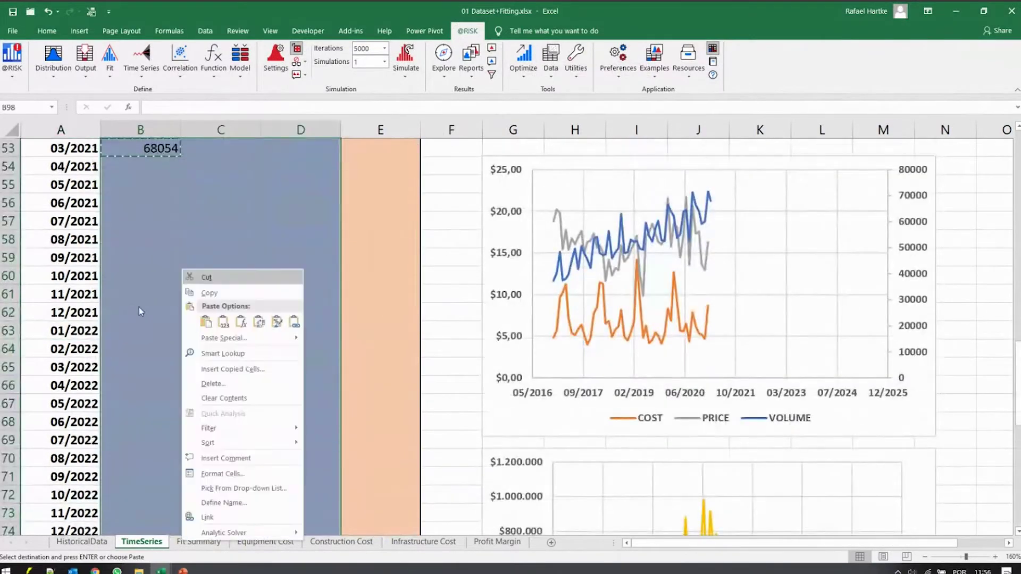
pyautogui.press('p')
pyautogui.press('Up')
pyautogui.press('Up')
pyautogui.press('Up')
pyautogui.press('Up')
# Verify the link formulas in B53, C53 and D53.
pyautogui.press('Right')
pyautogui.press('Right')
pyautogui.press('Right')
pyautogui.hotkey('ctrl', 'Up')
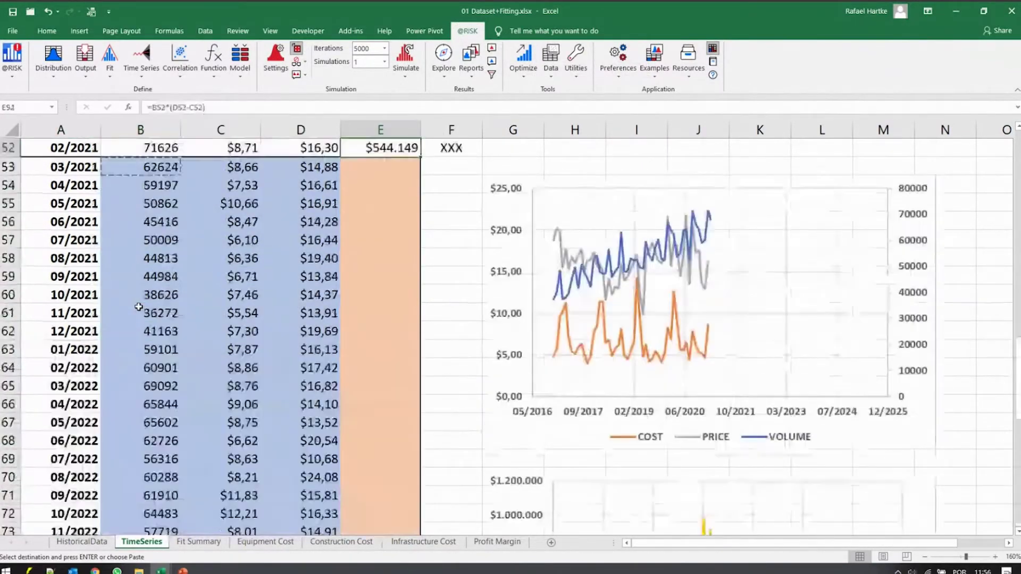
pyautogui.scroll(1, 138, 306)
pyautogui.press('Left')
pyautogui.press('Left')
pyautogui.press('Left')
pyautogui.press('Left')
pyautogui.press('Down')
pyautogui.press('Right')
pyautogui.press('F2')
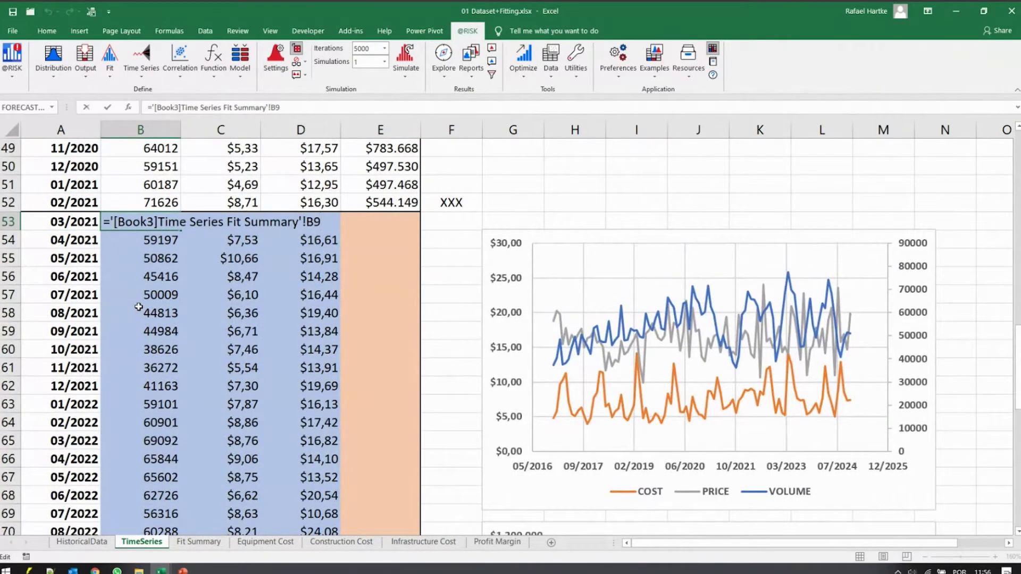
pyautogui.press('Escape')
pyautogui.press('Right')
pyautogui.press('F2')
pyautogui.press('Escape')
pyautogui.press('Right')
pyautogui.press('F2')
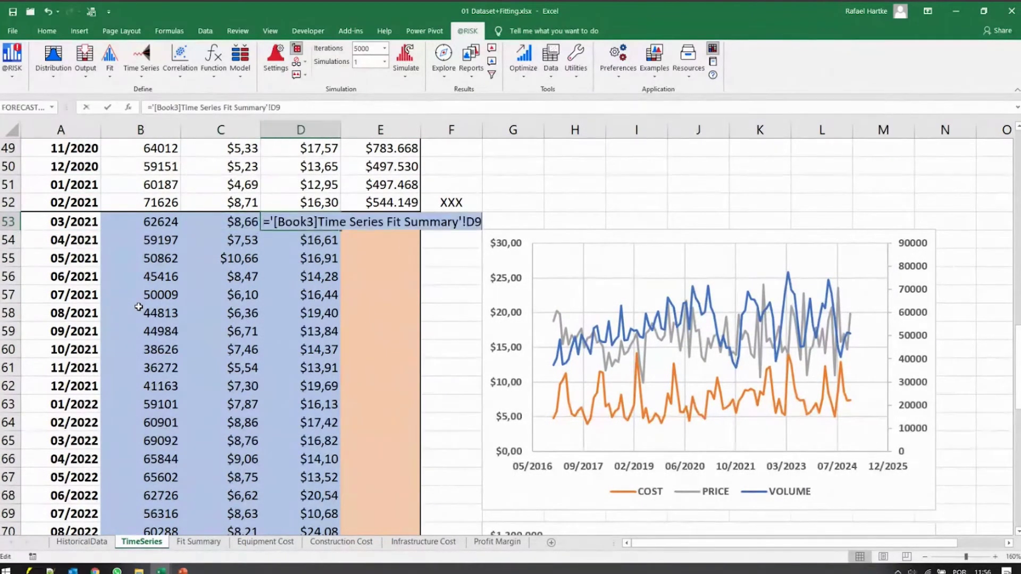
pyautogui.press('Escape')
pyautogui.press('Left')
pyautogui.press('Left')
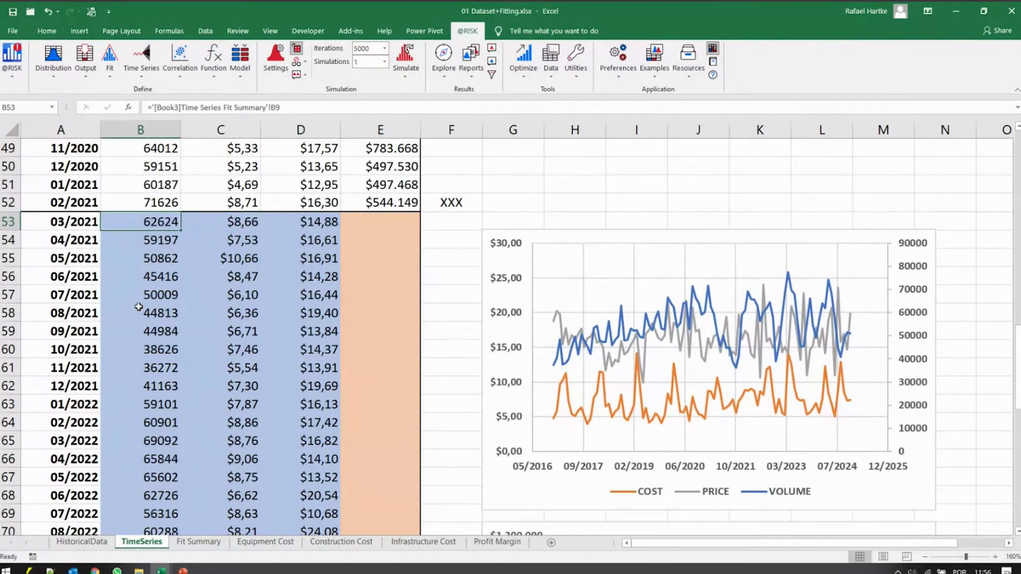
pyautogui.press('Right')
pyautogui.press('F2')
pyautogui.press('Escape')
pyautogui.press('Right')
pyautogui.press('F2')
pyautogui.press('Escape')
pyautogui.press('Right')
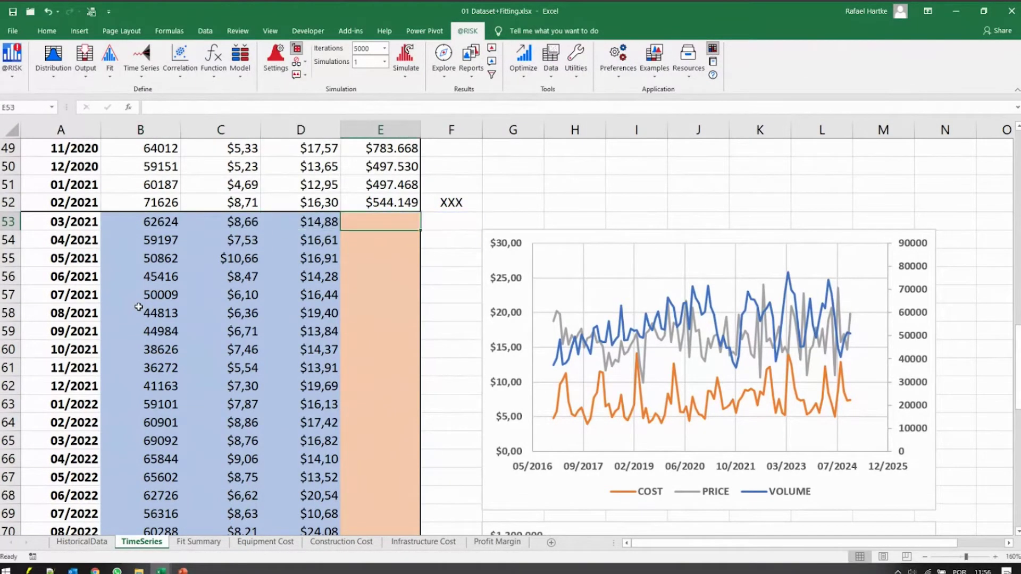
# Copy the E52 PROFIT formula and paste only formulas into E53:E98.
pyautogui.press('Up')
pyautogui.hotkey('ctrl', 'c')
pyautogui.press('Down')
pyautogui.press('Left')
pyautogui.hotkey('ctrl', 'Down')
pyautogui.press('Right')
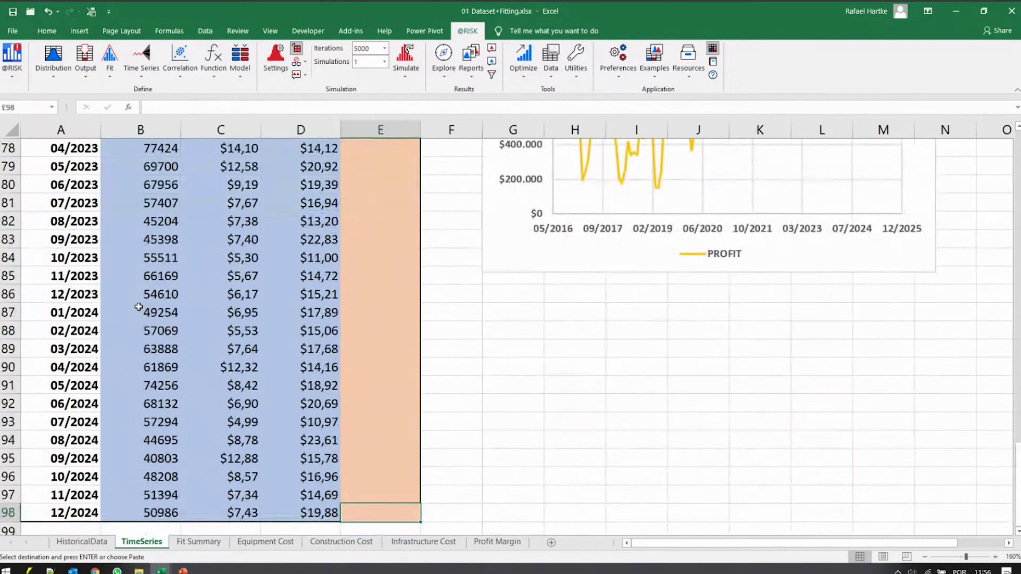
pyautogui.hotkey('ctrl', 'shift', 'Up')
pyautogui.hotkey('shift', 'Down')
pyautogui.hotkey('shift', 'F10')
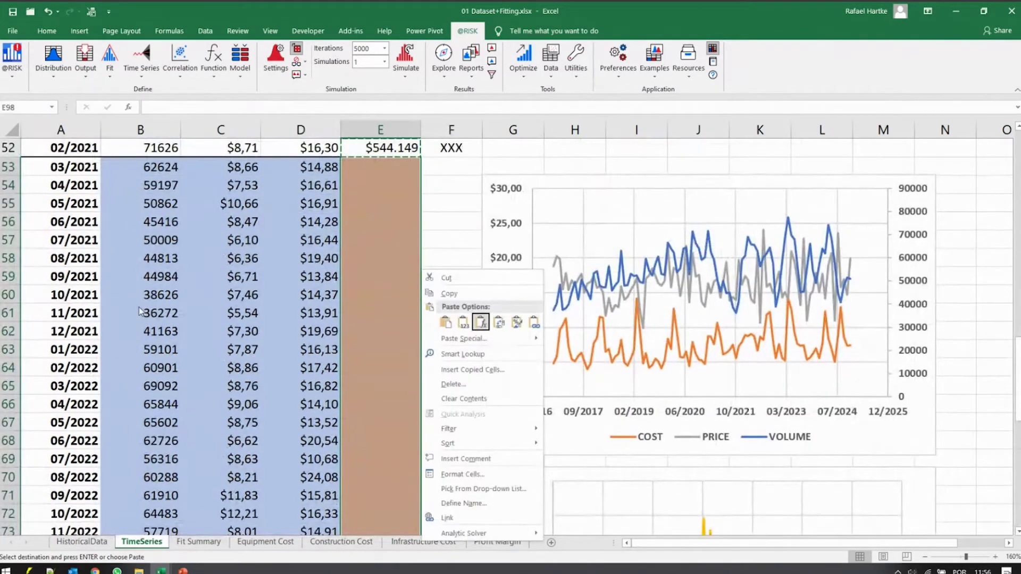
pyautogui.press('Return')
pyautogui.press('Right')
pyautogui.hotkey('ctrl', 'Up')
# Check the =B*(D-C) profit formulas in E53 through E56.
pyautogui.press('Left')
pyautogui.press('Up')
pyautogui.press('Up')
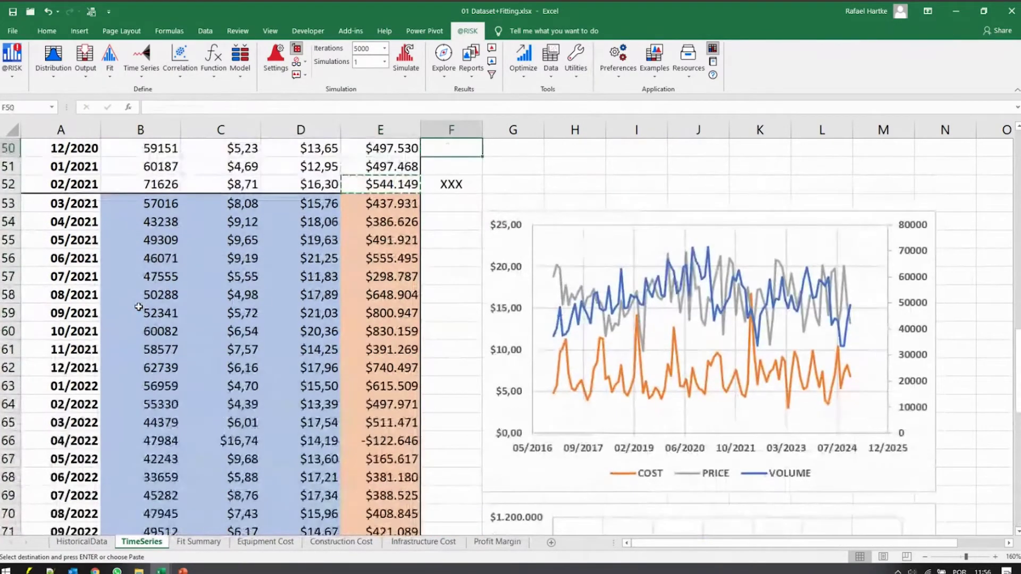
pyautogui.press('Down')
pyautogui.press('Down')
pyautogui.press('Down')
pyautogui.press('F2')
pyautogui.press('Return')
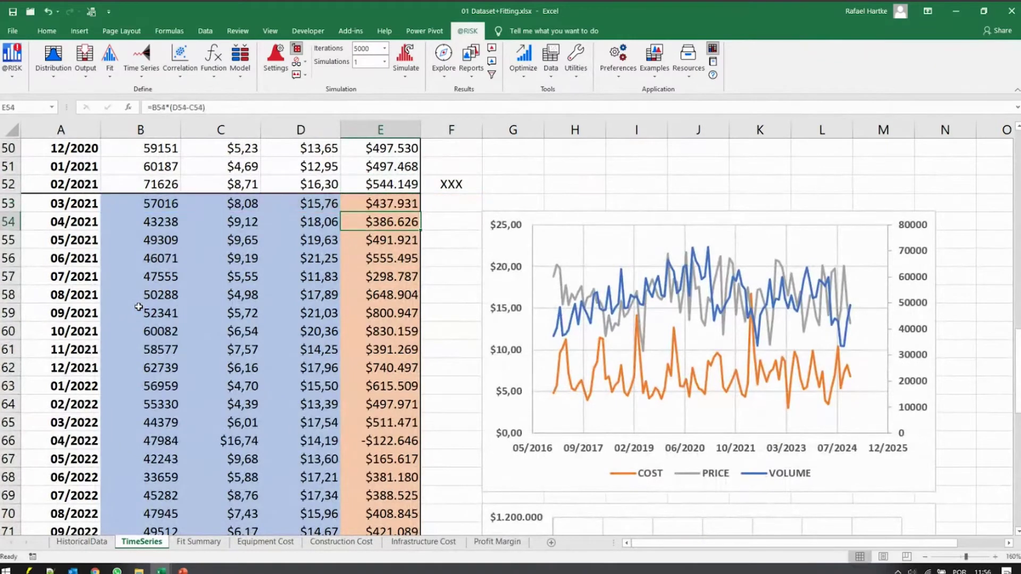
pyautogui.press('F2')
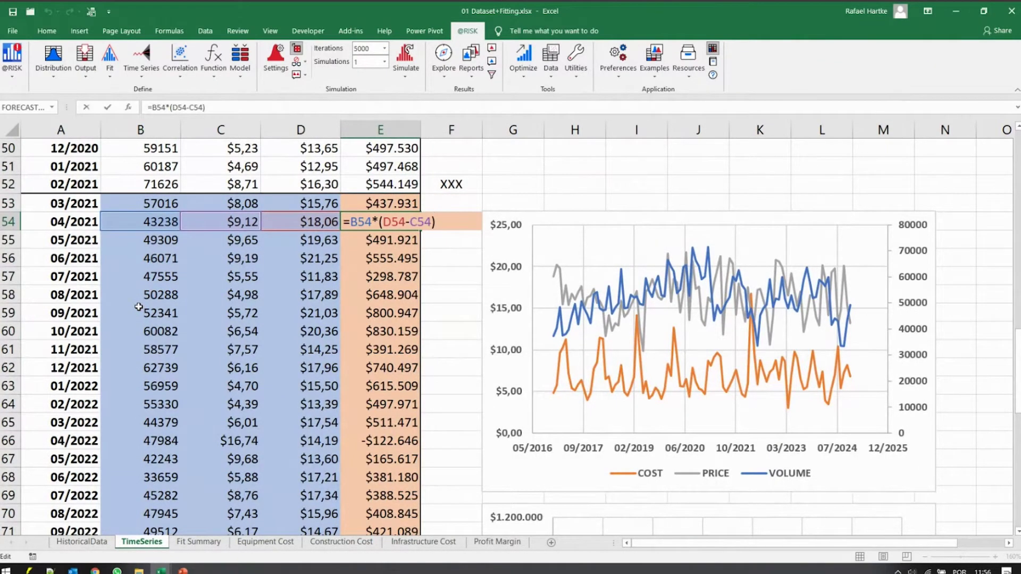
pyautogui.press('Return')
pyautogui.press('F2')
pyautogui.press('Return')
pyautogui.press('F2')
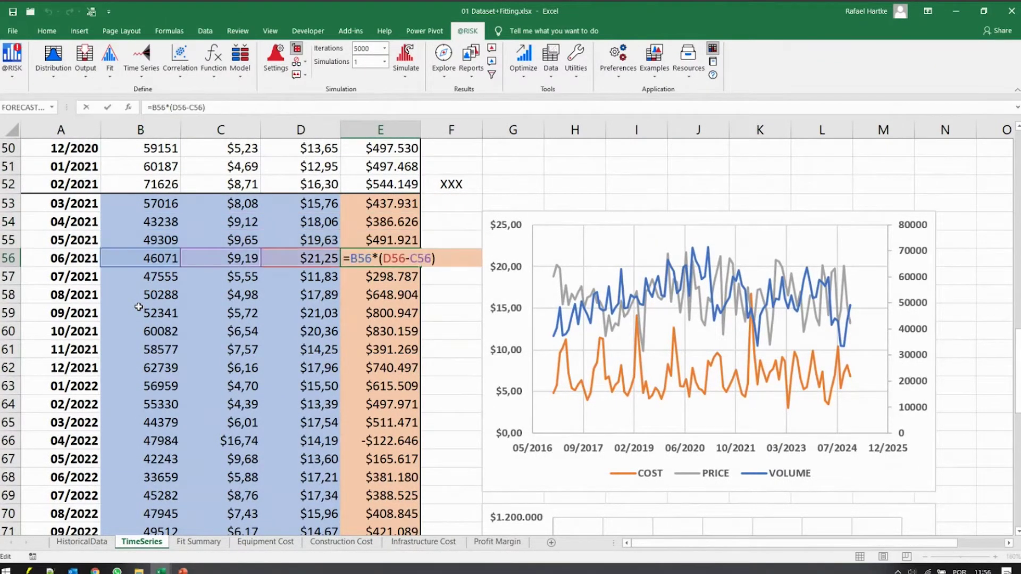
pyautogui.press('Return')
pyautogui.press('Up')
pyautogui.press('Up')
pyautogui.press('Up')
pyautogui.press('Up')
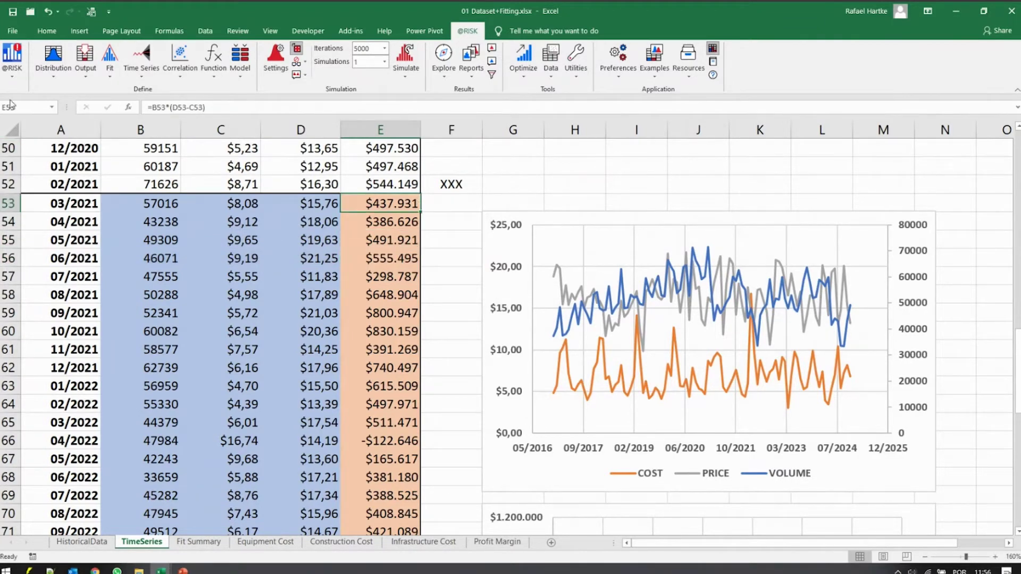
pyautogui.click(84, 53)
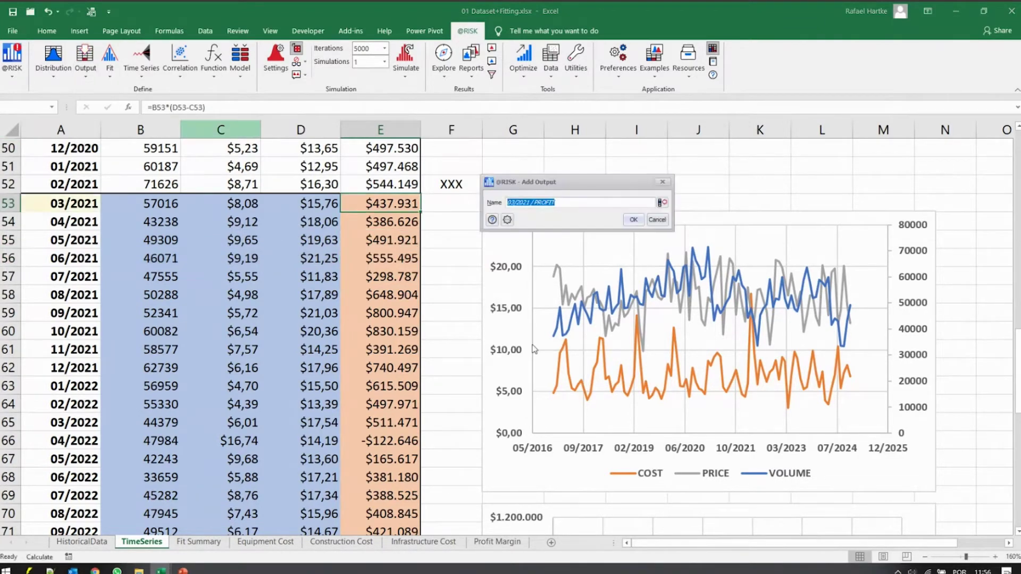
pyautogui.click(634, 219)
pyautogui.hotkey('ctrl', 'c')
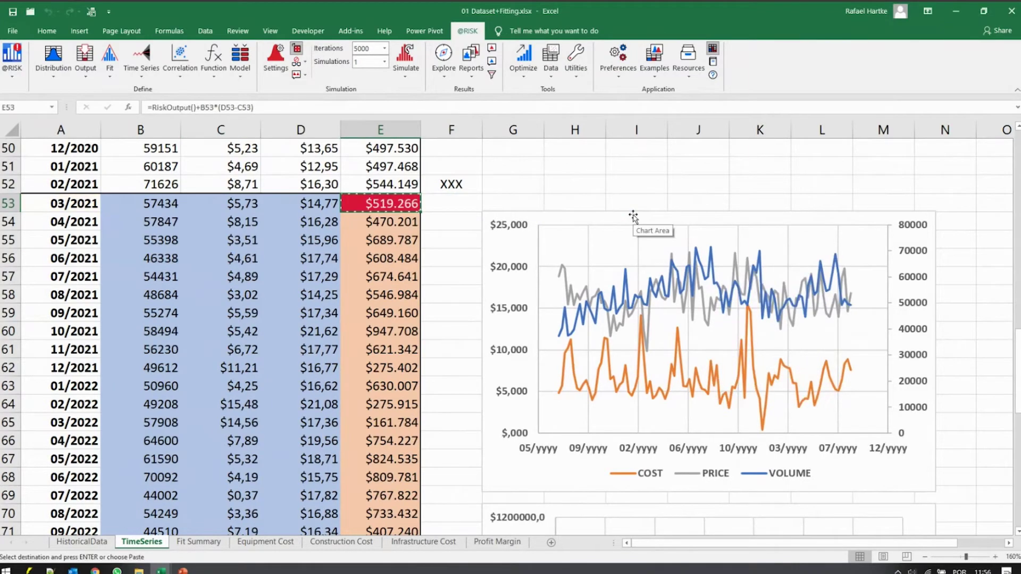
pyautogui.hotkey('ctrl', 'shift', 'Down')
pyautogui.press('Tab')
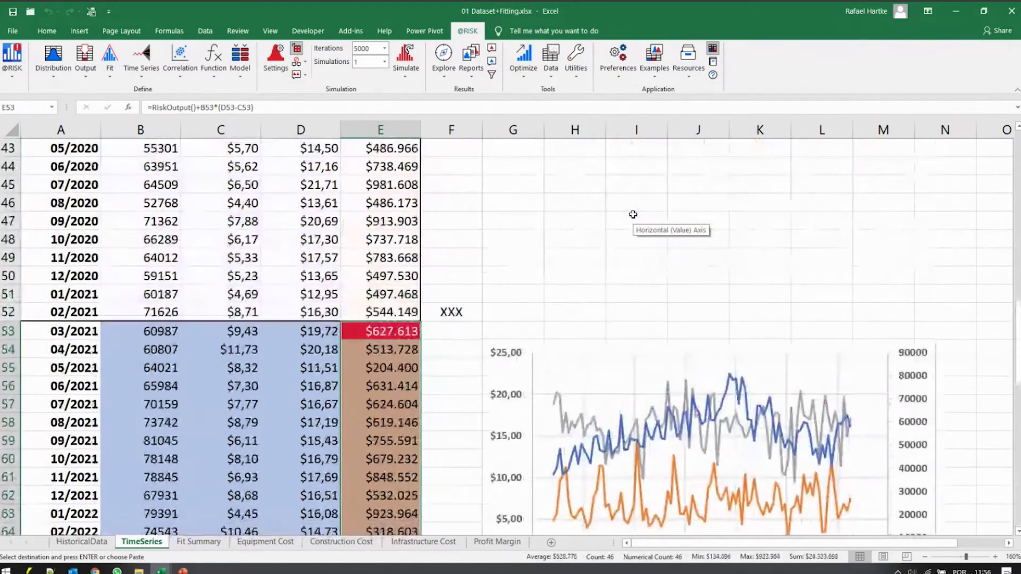
pyautogui.press('Return')
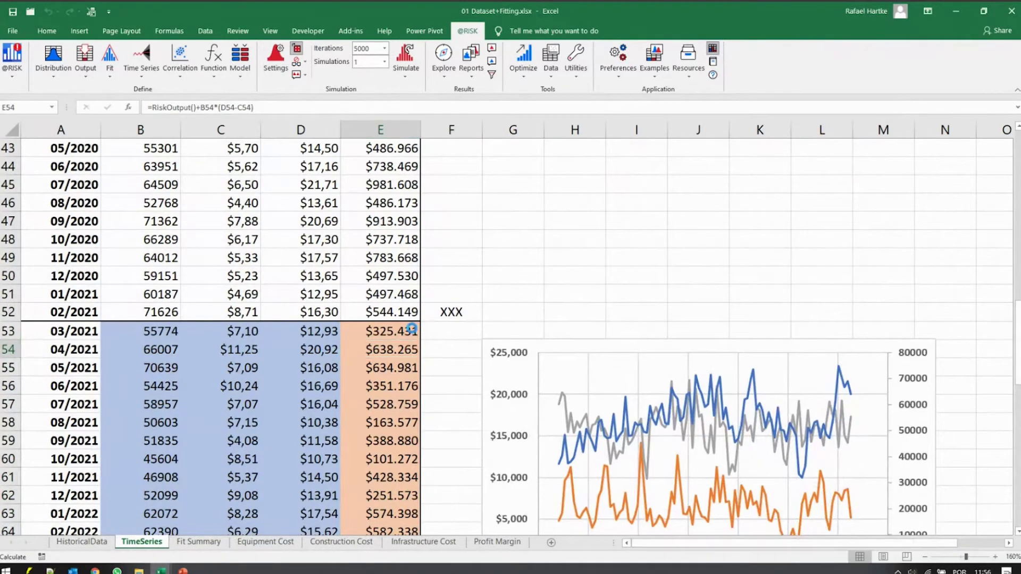
pyautogui.press('Return')
pyautogui.press('Return')
pyautogui.press('Return')
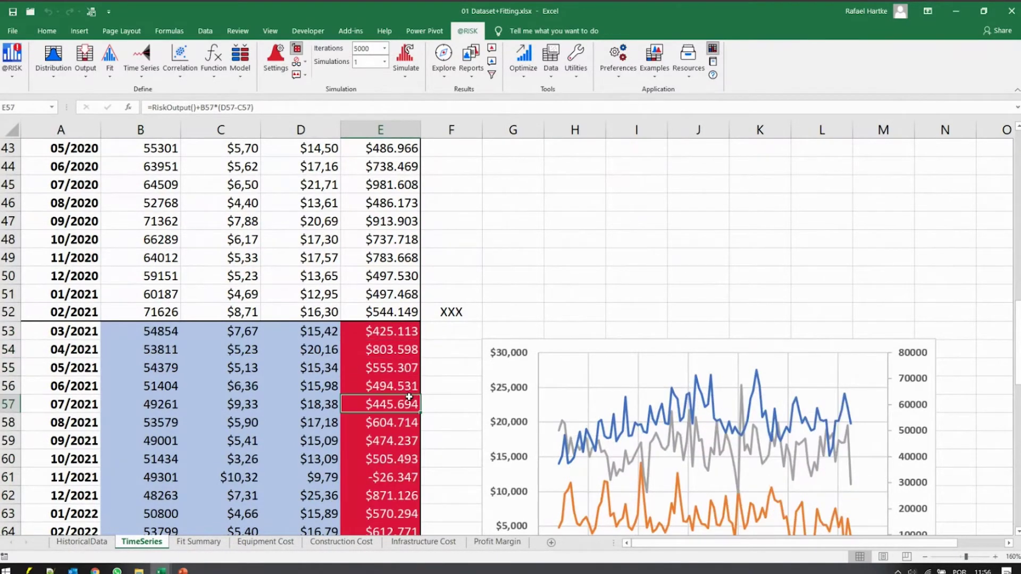
# Recalculate twice to resample the simulated PROFIT forecasts.
pyautogui.scroll(-2, 409, 397)
pyautogui.scroll(-1, 409, 398)
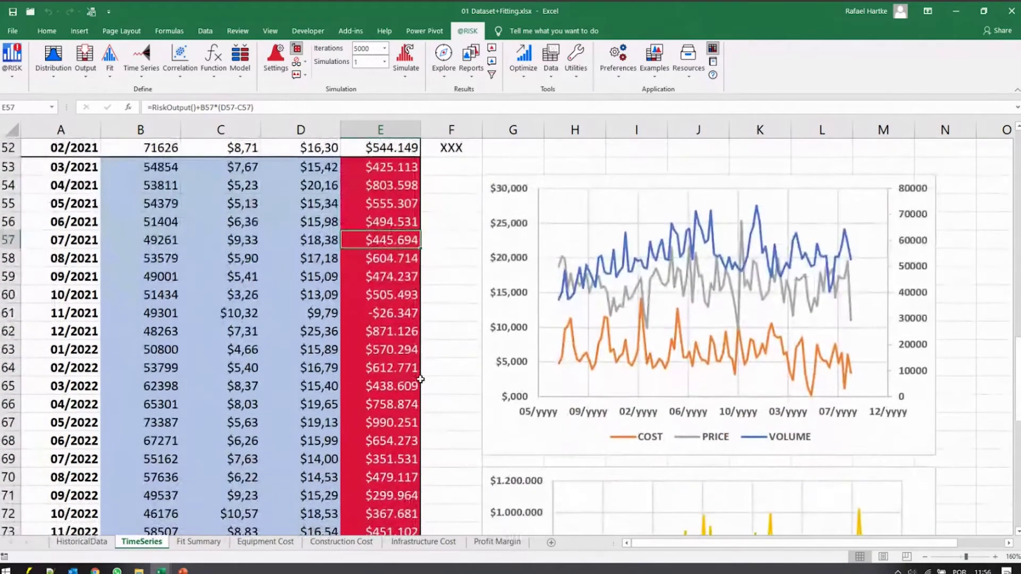
pyautogui.press('F9')
pyautogui.press('F9')
pyautogui.press('F9')
pyautogui.press('F9')
pyautogui.press('F9')
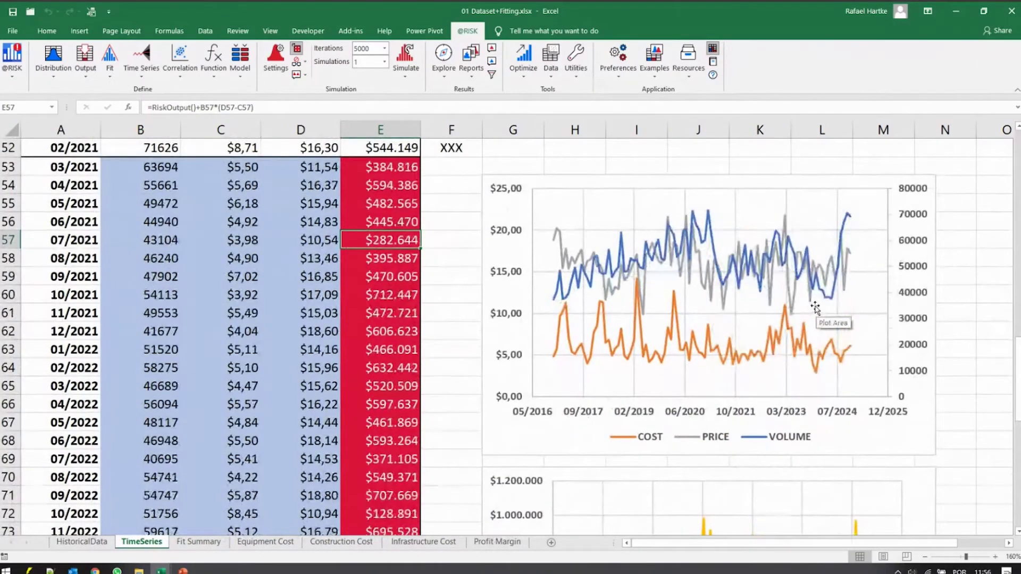
pyautogui.press('F9')
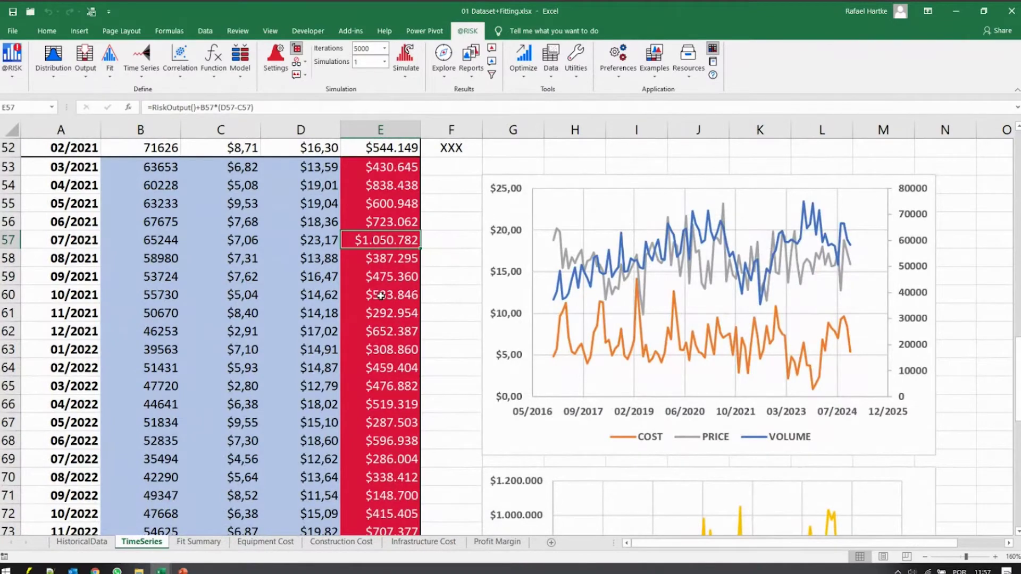
# Review the Fit Summary and cost fit sheets, then close Book3 without saving.
pyautogui.hotkey('ctrl', 'pagedown')
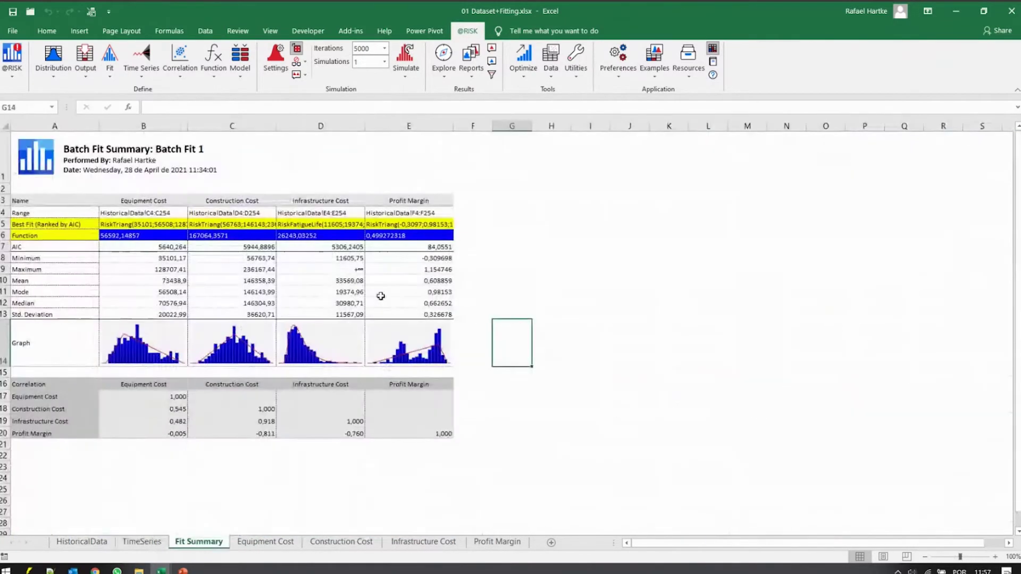
pyautogui.hotkey('ctrl', 'pagedown')
pyautogui.hotkey('ctrl', 'pagedown')
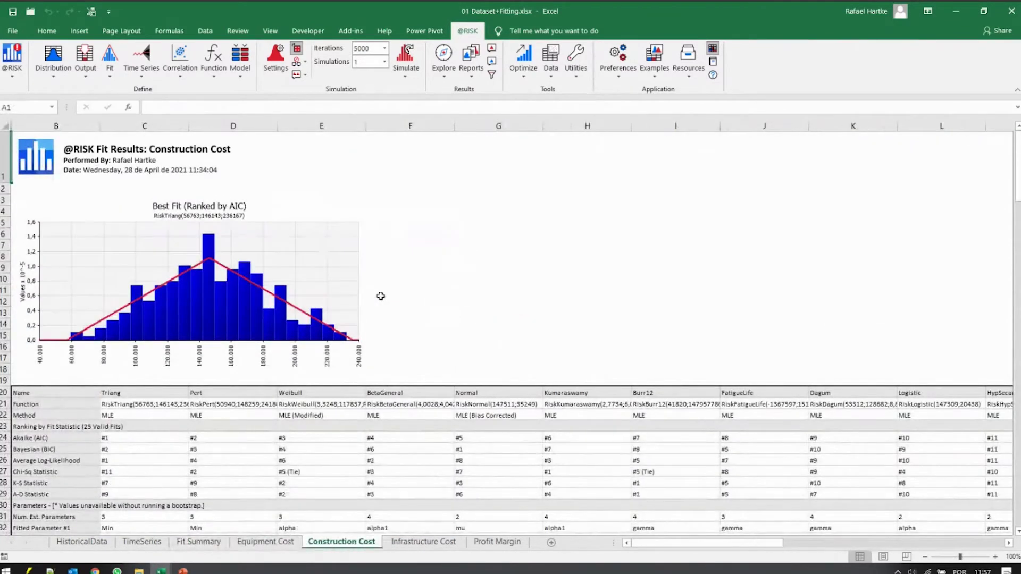
pyautogui.hotkey('ctrl', 'pageup')
pyautogui.hotkey('ctrl', 'pageup')
pyautogui.hotkey('ctrl', 'pageup')
pyautogui.hotkey('ctrl', 'Tab')
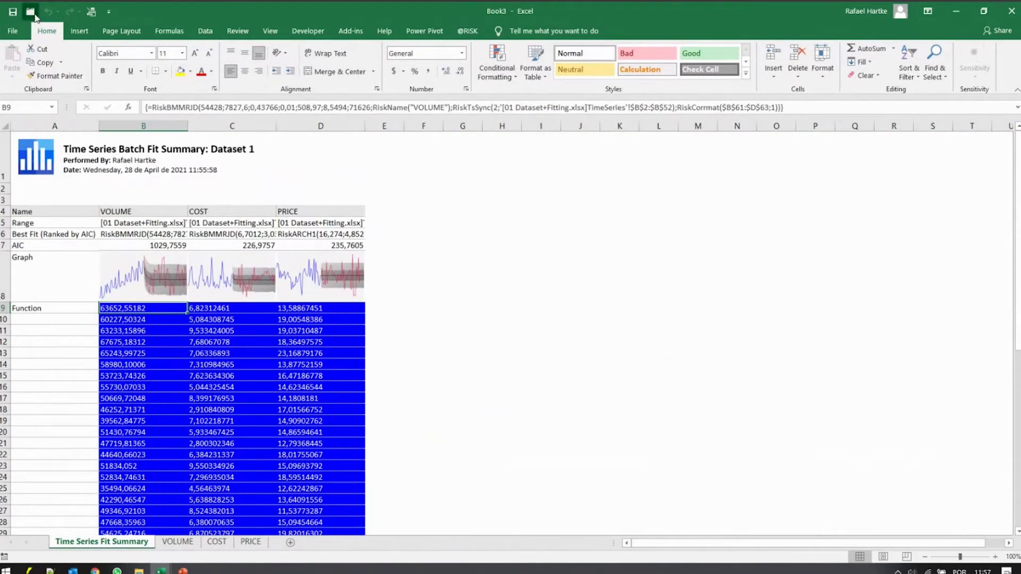
pyautogui.click(31, 11)
pyautogui.click(562, 354)
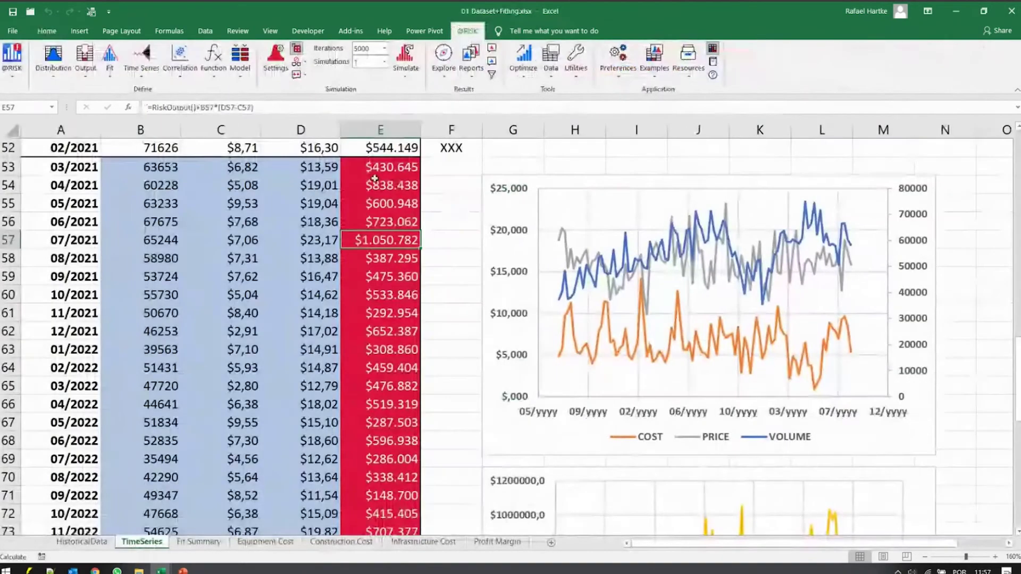
# Clear the old forecasts in B53:D98 and select the history range B1:D52.
pyautogui.click(134, 167)
pyautogui.hotkey('shift', 'Right')
pyautogui.hotkey('shift', 'Right')
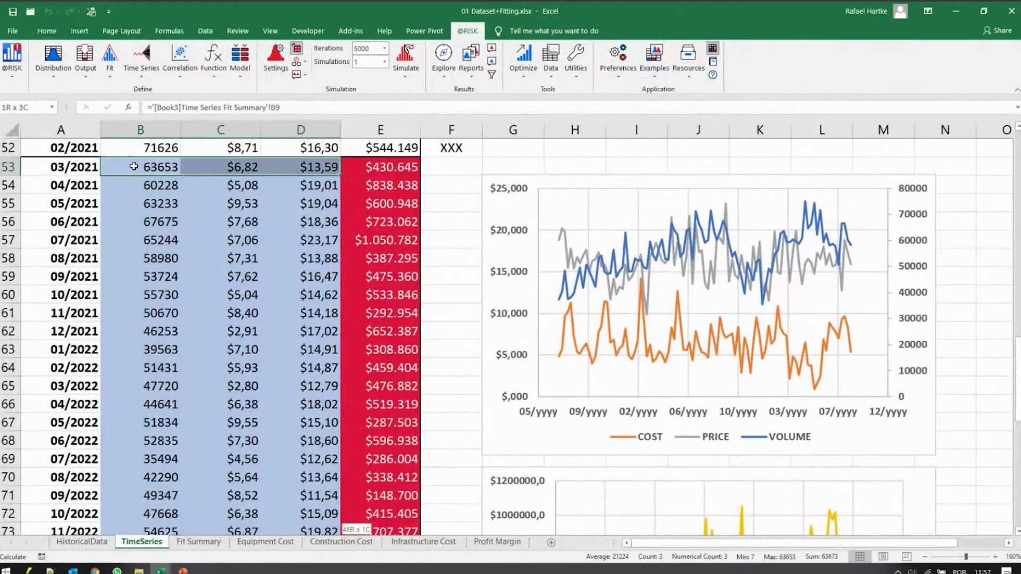
pyautogui.hotkey('ctrl', 'shift', 'Down')
pyautogui.press('Delete')
pyautogui.press('Up')
pyautogui.hotkey('ctrl', 'shift', 'Up')
pyautogui.hotkey('shift', 'Right')
pyautogui.hotkey('shift', 'Right')
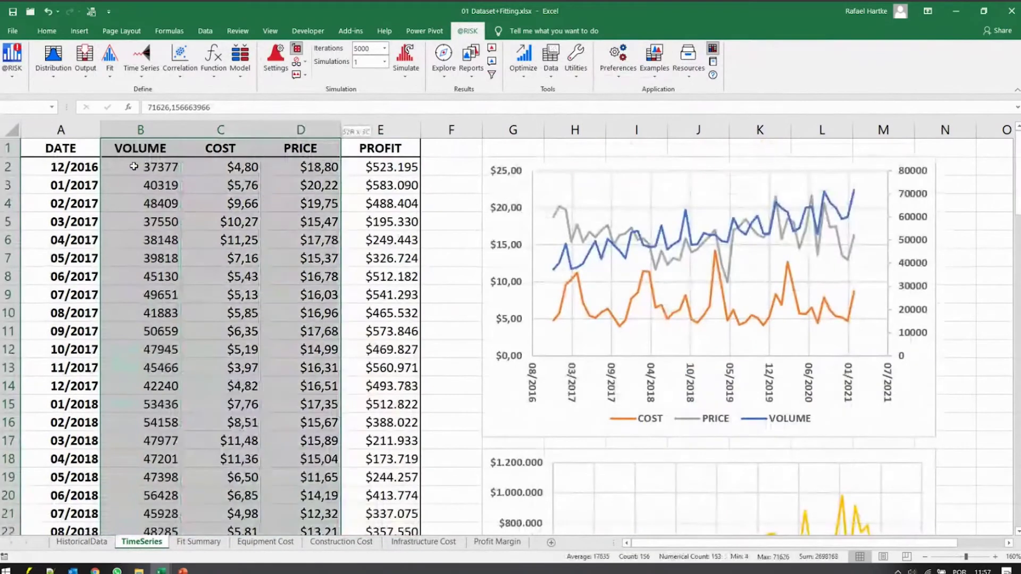
# Batch-fit VOLUME, COST and PRICE with Auto Detect, placing the report in the active workbook.
pyautogui.click(142, 59)
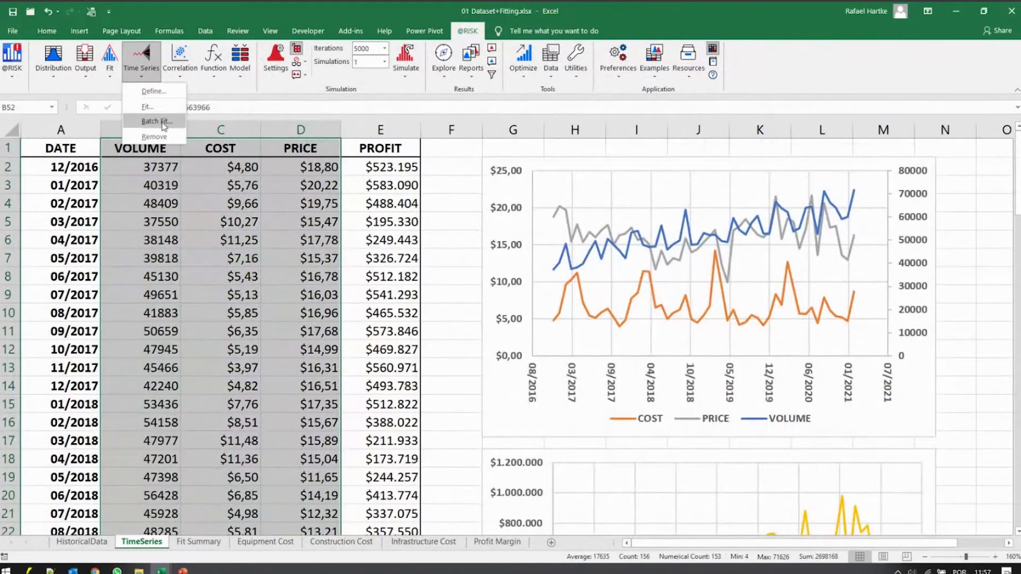
pyautogui.click(157, 121)
pyautogui.click(461, 257)
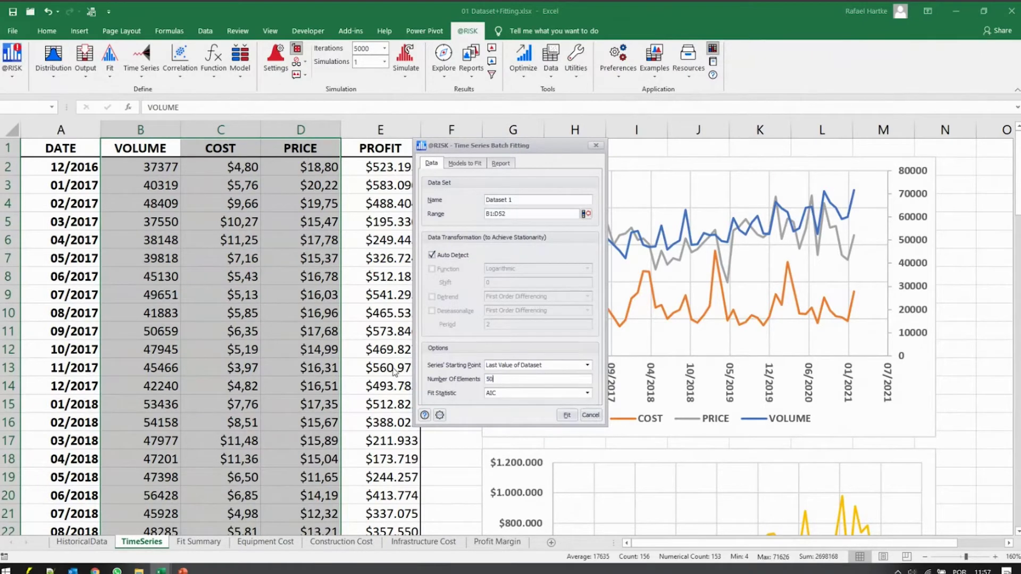
pyautogui.click(495, 168)
pyautogui.click(484, 242)
pyautogui.click(477, 254)
pyautogui.click(567, 415)
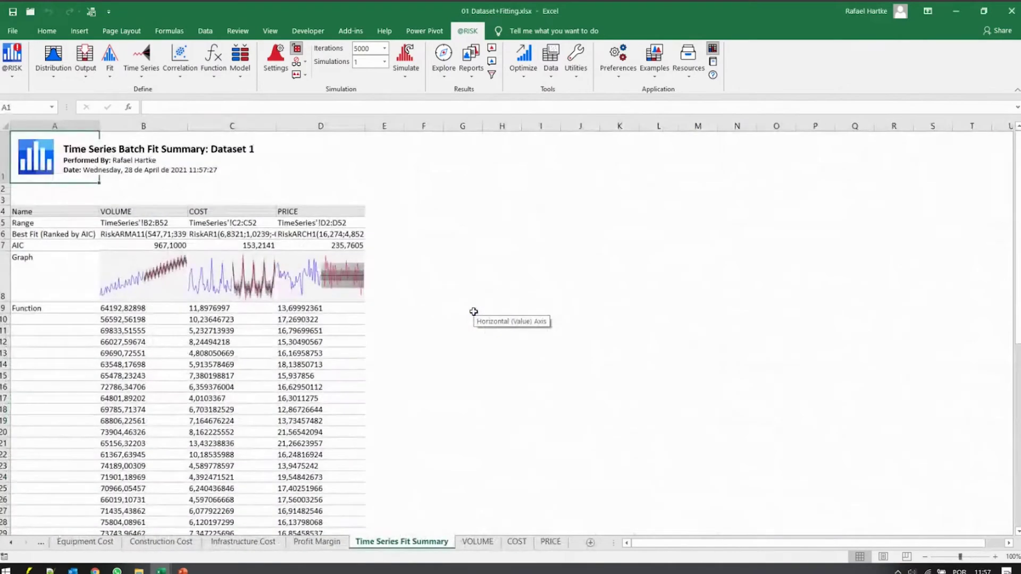
# Review the VOLUME and COST fit graphs and the B9 forecast formula, then return to TimeSeries.
pyautogui.click(150, 271)
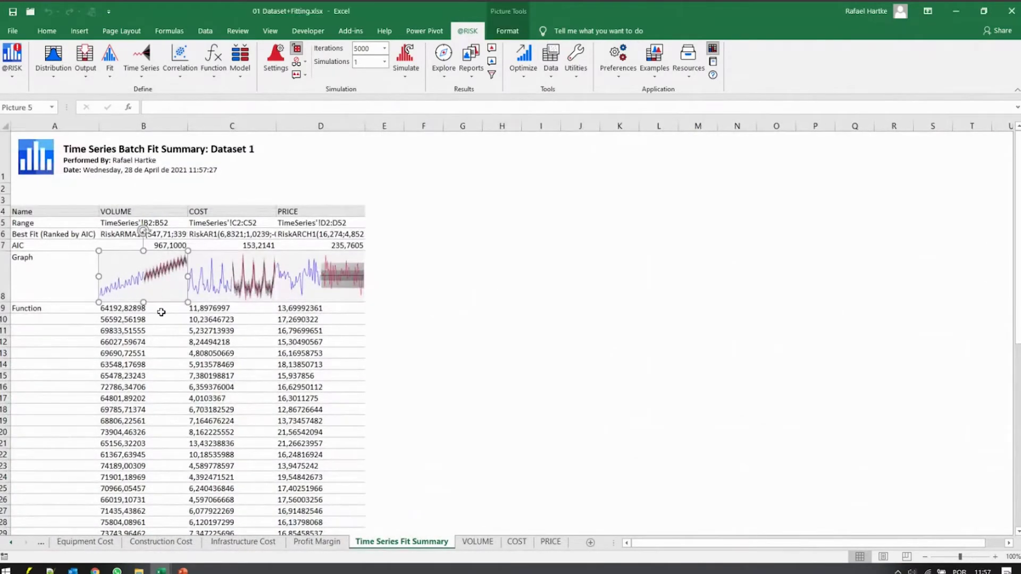
pyautogui.click(231, 289)
pyautogui.click(126, 310)
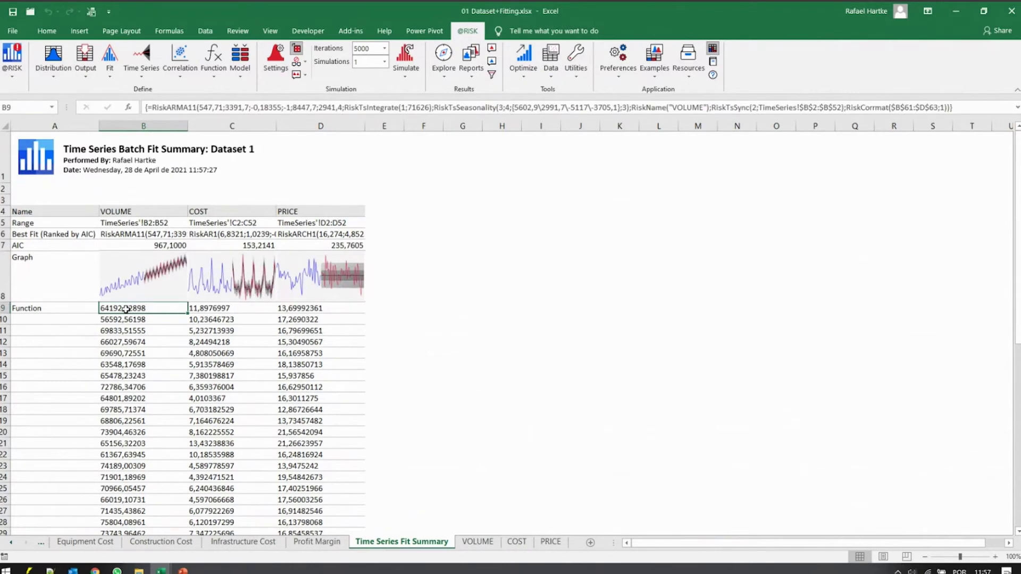
pyautogui.hotkey('ctrl', 'pageup')
pyautogui.hotkey('ctrl', 'pageup')
pyautogui.hotkey('ctrl', 'pageup')
pyautogui.hotkey('ctrl', 'pageup')
pyautogui.hotkey('ctrl', 'pageup')
pyautogui.hotkey('ctrl', 'pageup')
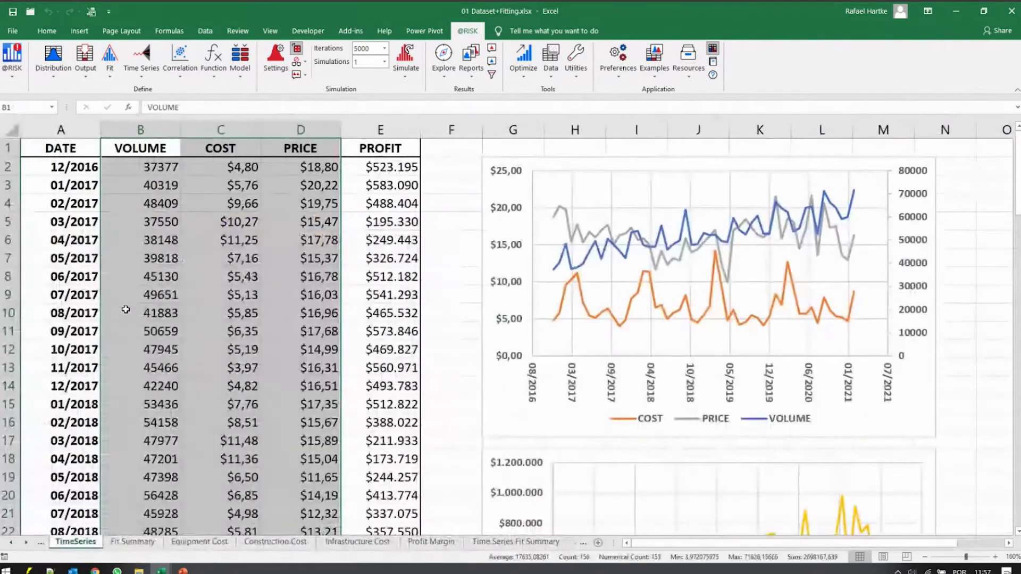
# Link TimeSeries cell B53 to ='Time Series Fit Summary'!B9.
pyautogui.hotkey('ctrl', 'Down')
pyautogui.press('Down')
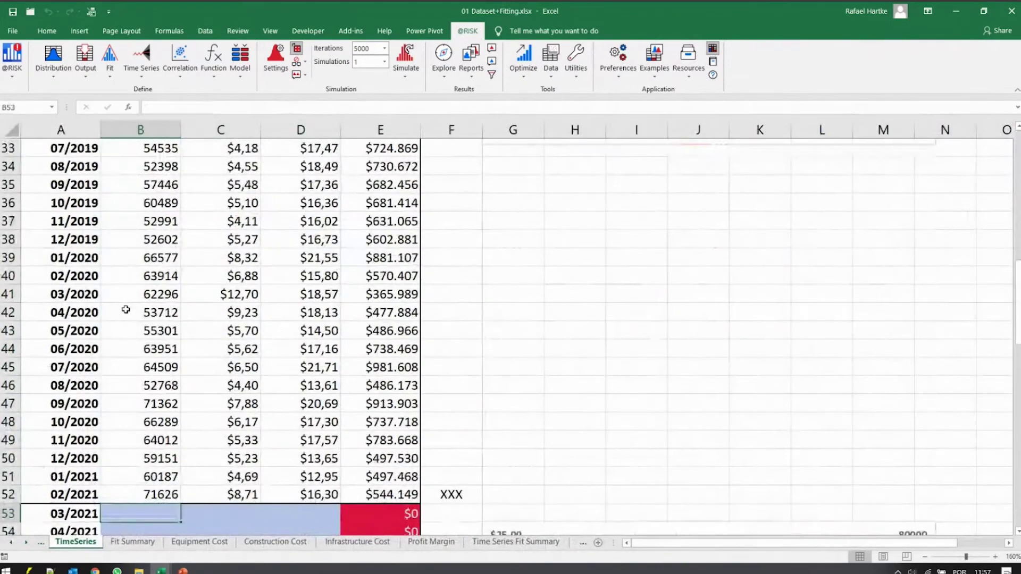
pyautogui.write('=')
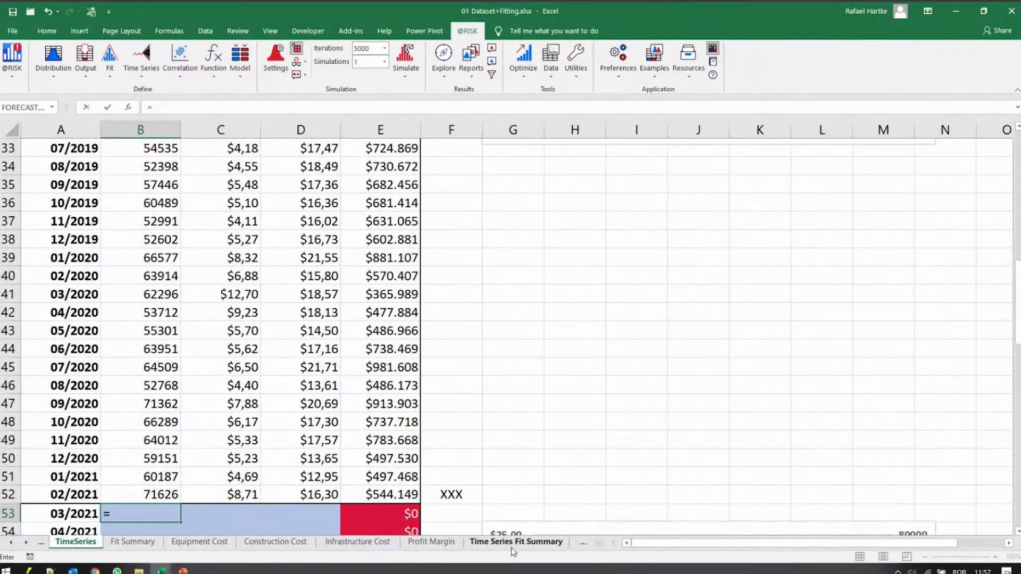
pyautogui.click(516, 542)
pyautogui.click(126, 310)
pyautogui.press('Return')
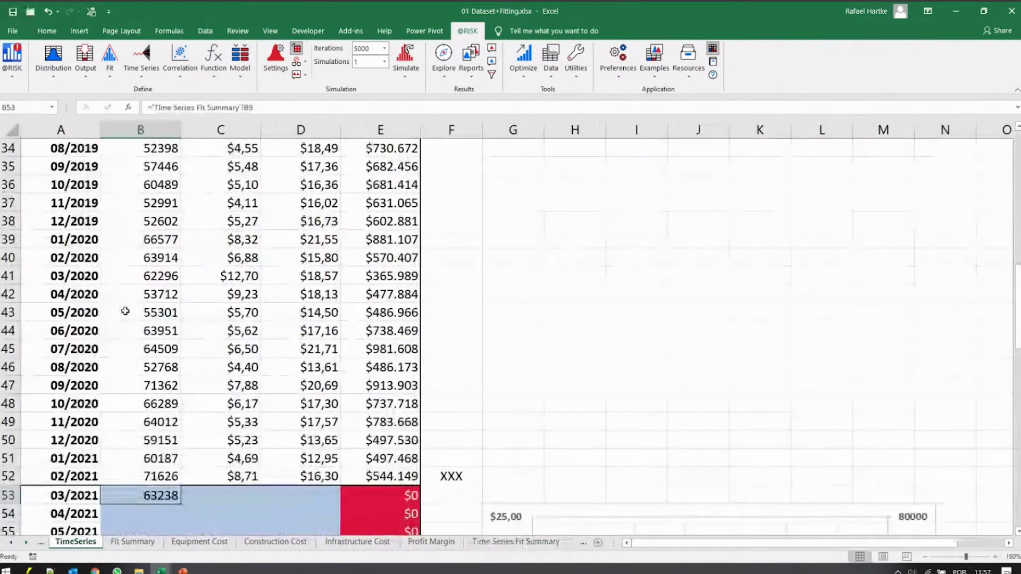
# Copy the B53 link across B53:D98 and recalculate with F9.
pyautogui.hotkey('ctrl', 'c')
pyautogui.hotkey('ctrl', 'shift', 'Down')
pyautogui.scroll(8, 125, 311)
pyautogui.hotkey('shift', 'Right')
pyautogui.hotkey('shift', 'Right')
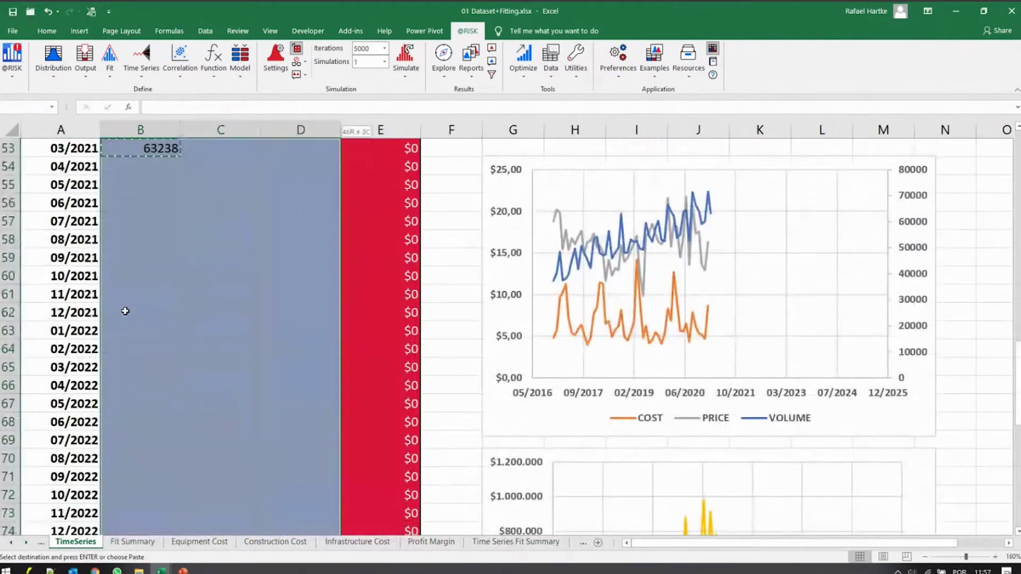
pyautogui.hotkey('ctrl', 'v')
pyautogui.scroll(-12, 126, 311)
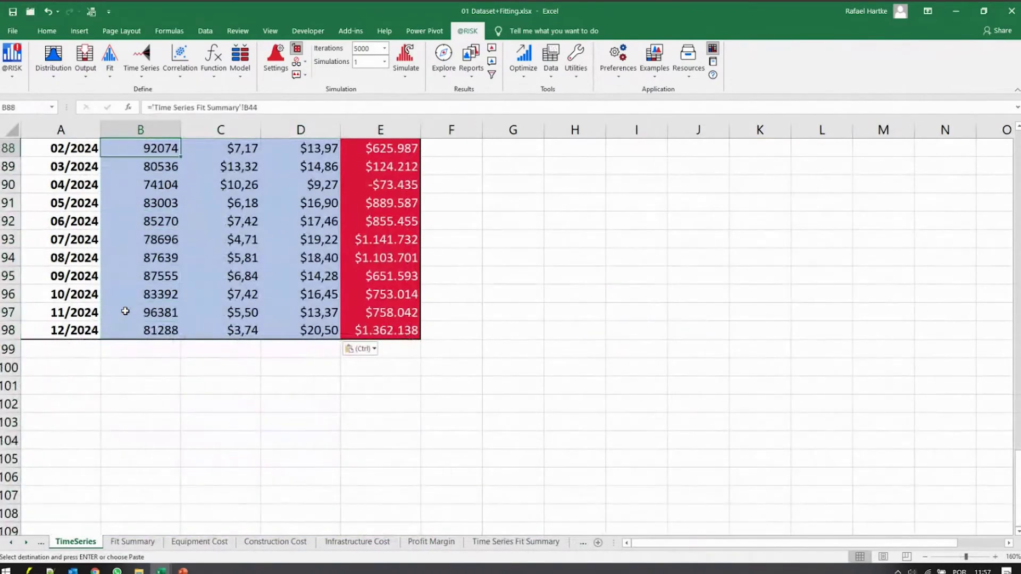
pyautogui.scroll(4, 126, 311)
pyautogui.press('Up')
pyautogui.press('Up')
pyautogui.press('Up')
pyautogui.press('Up')
pyautogui.press('Up')
pyautogui.press('Up')
pyautogui.press('Up')
pyautogui.press('Up')
pyautogui.press('Up')
pyautogui.press('Up')
pyautogui.press('Up')
pyautogui.press('Up')
pyautogui.press('Up')
pyautogui.press('Up')
pyautogui.press('Up')
pyautogui.press('Up')
pyautogui.press('Up')
pyautogui.press('Up')
pyautogui.press('Up')
pyautogui.press('Up')
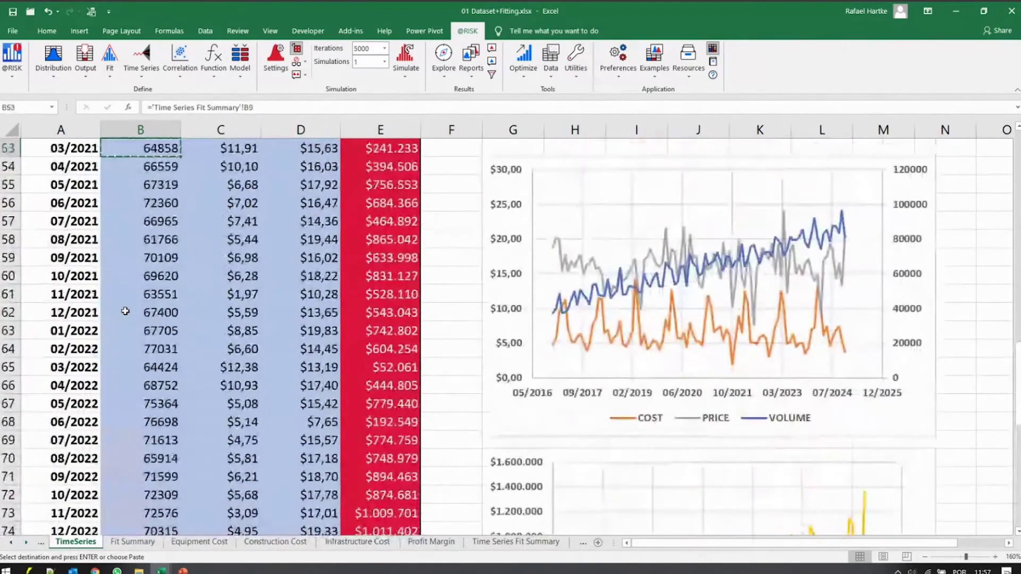
pyautogui.press('F9')
pyautogui.press('F9')
pyautogui.press('F9')
pyautogui.press('F9')
pyautogui.press('F9')
pyautogui.press('F9')
pyautogui.press('F9')
pyautogui.press('F9')
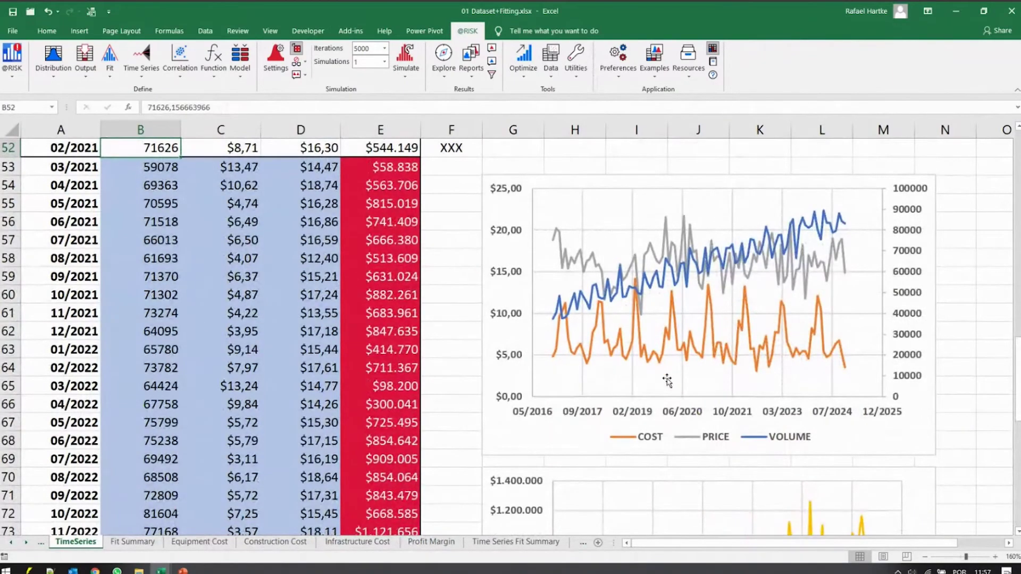
# Check the VOLUME, COST and PRICE series in the line chart.
pyautogui.click(825, 219)
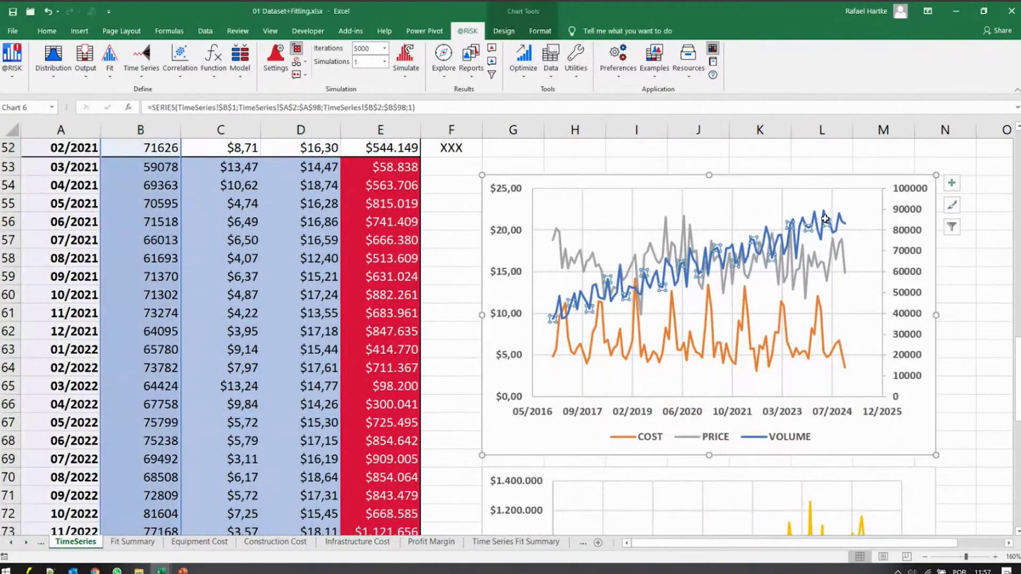
pyautogui.click(821, 336)
pyautogui.click(804, 277)
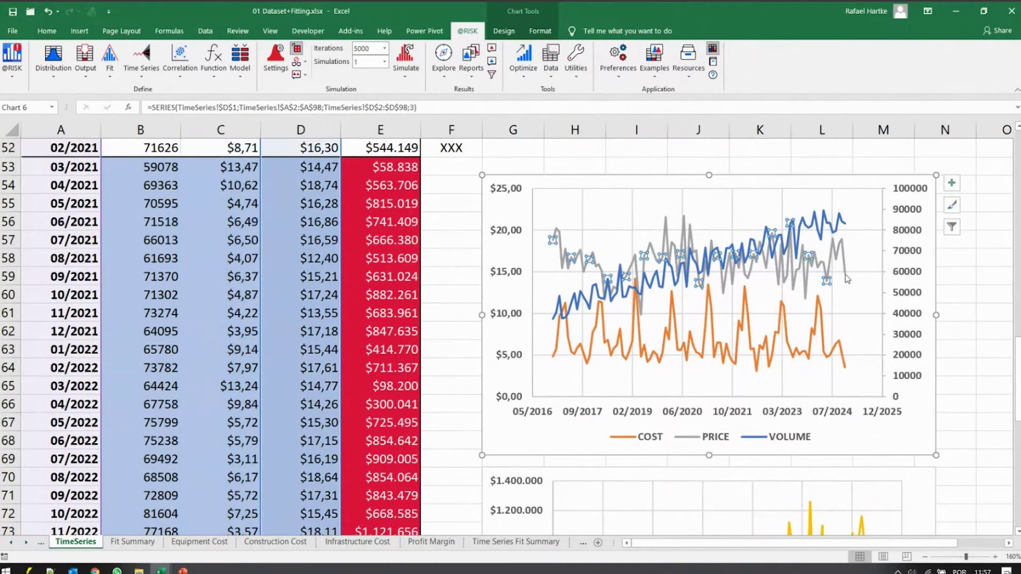
pyautogui.click(969, 264)
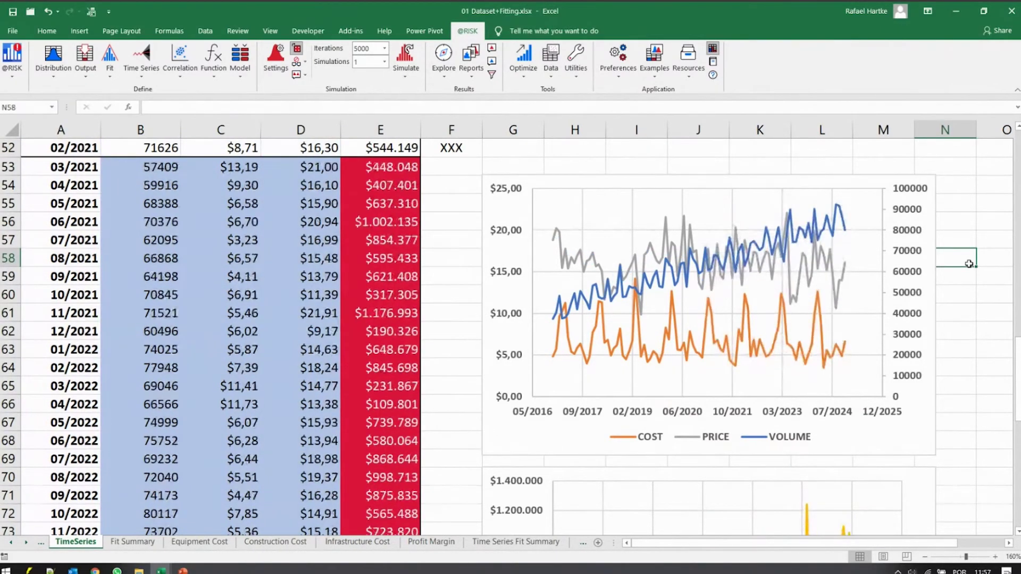
pyautogui.scroll(-4, 957, 264)
pyautogui.moveTo(833, 355)
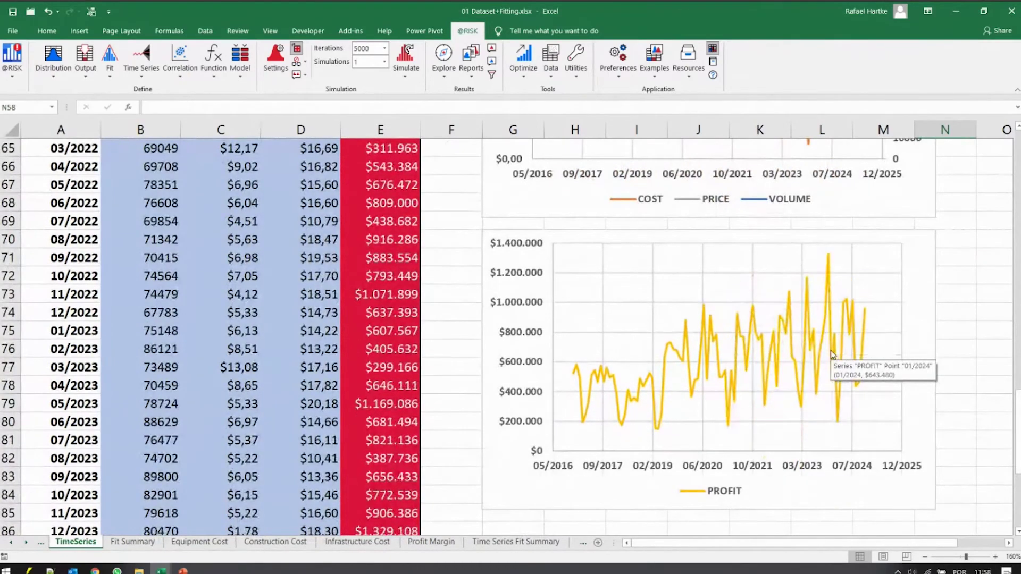
pyautogui.click(381, 185)
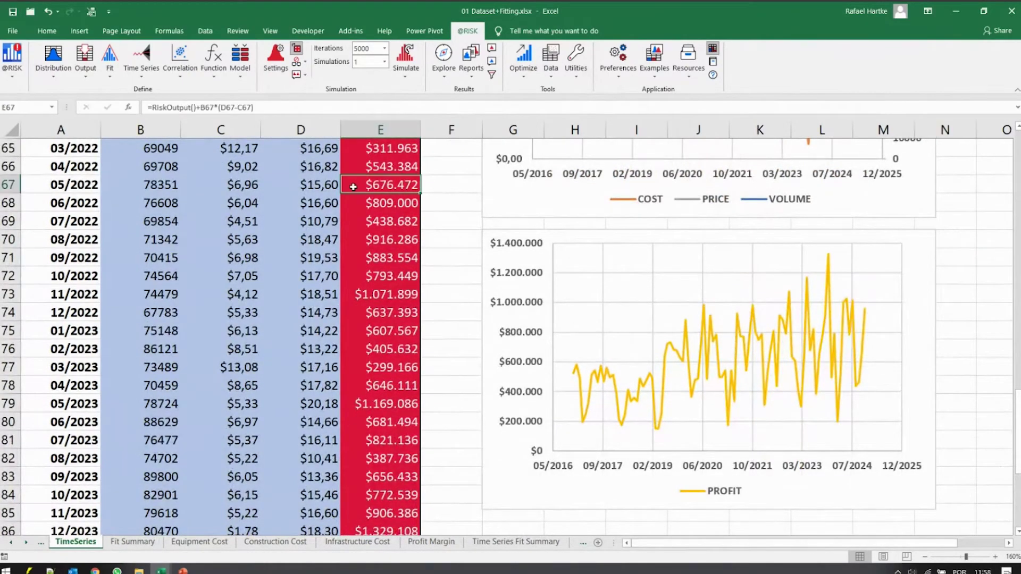
pyautogui.scroll(6, 354, 187)
pyautogui.click(380, 258)
pyautogui.click(405, 56)
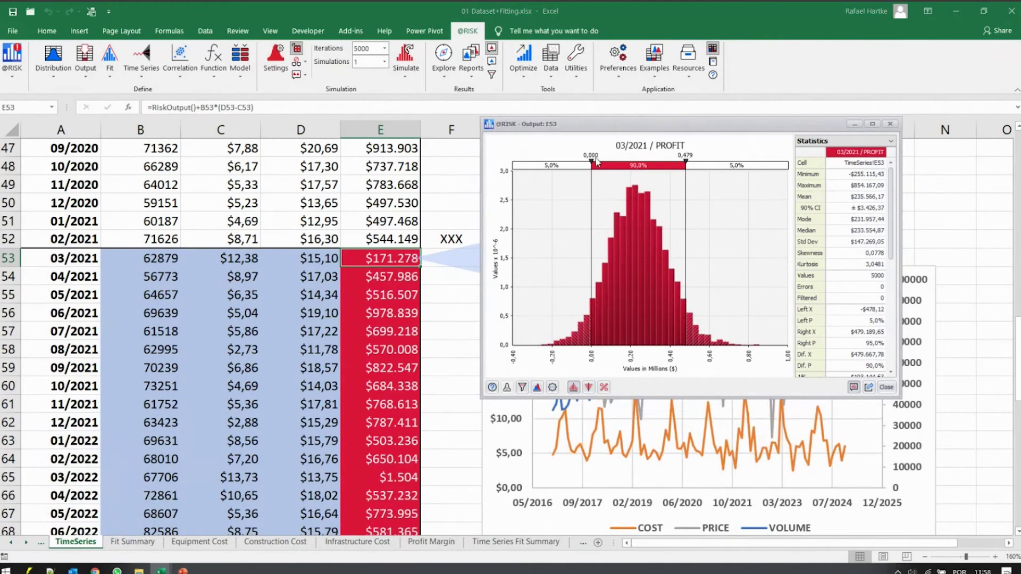
# Set the PROFIT histogram's left delimiter to 0 (5% loss), enlarge the window, then close it.
pyautogui.press('Return')
pyautogui.moveTo(680, 127); pyautogui.dragTo(788, 59)
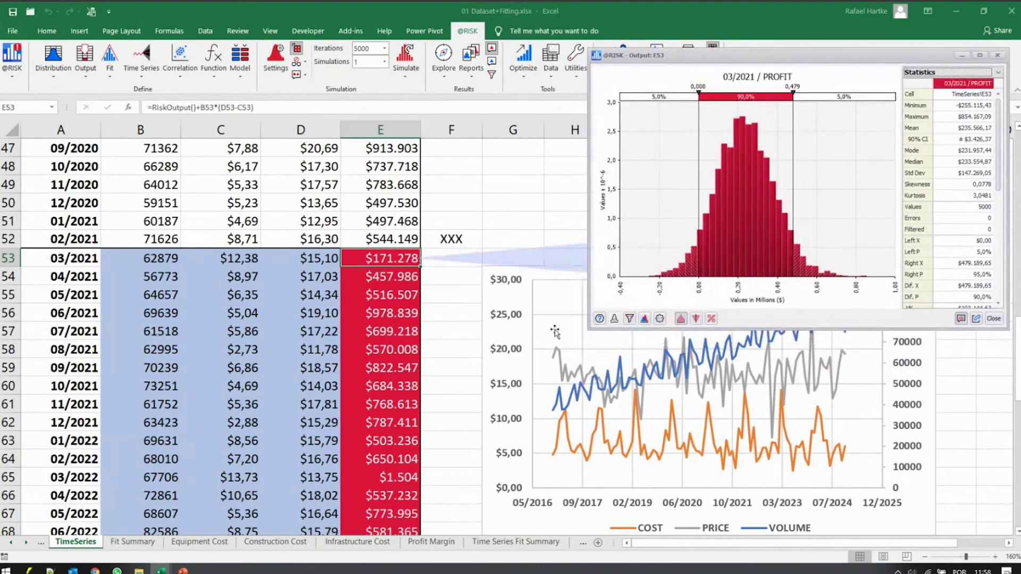
pyautogui.moveTo(589, 330); pyautogui.dragTo(388, 438)
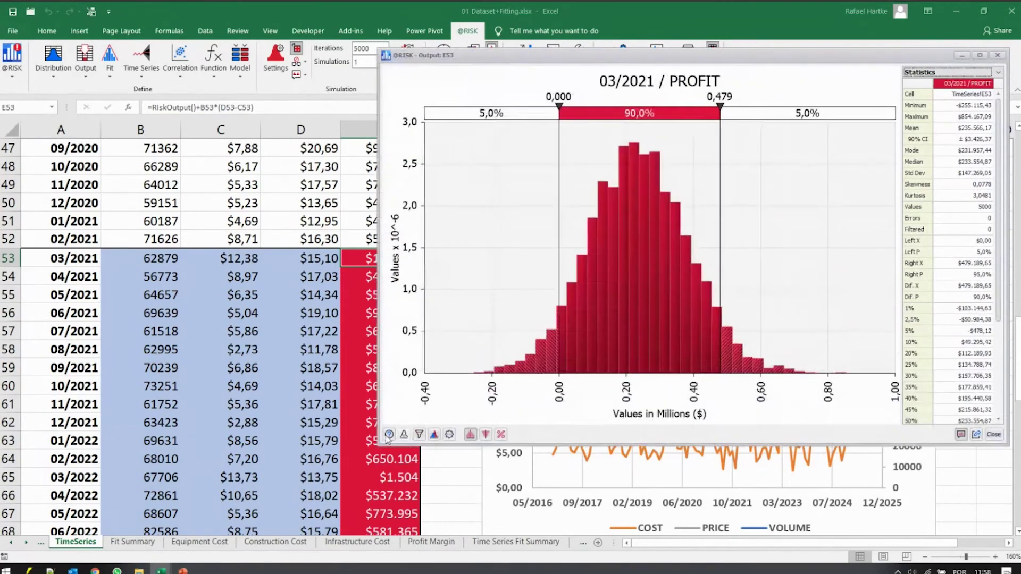
pyautogui.click(554, 322)
pyautogui.click(505, 142)
pyautogui.click(994, 435)
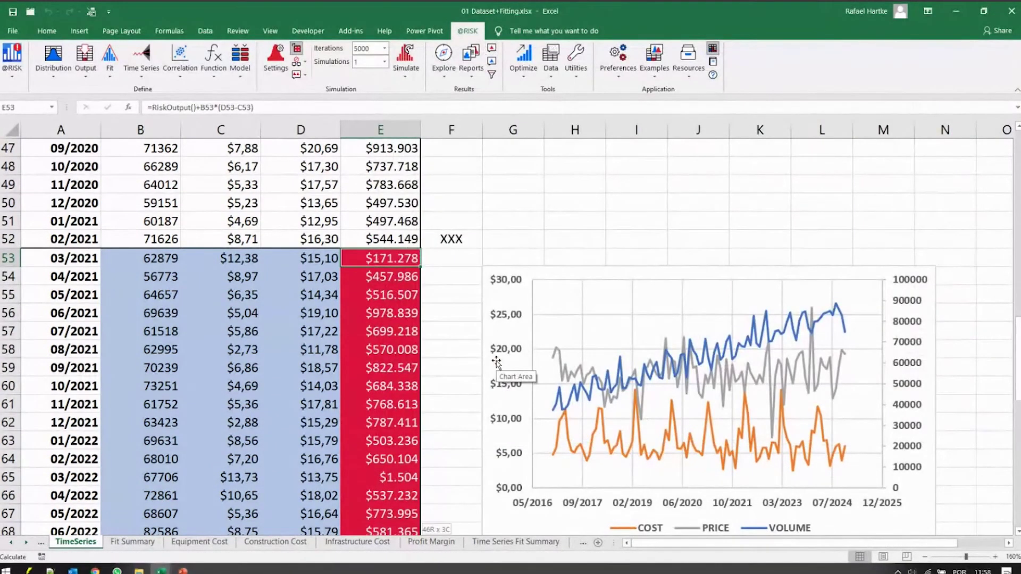
pyautogui.scroll(-10, 496, 361)
pyautogui.click(453, 77)
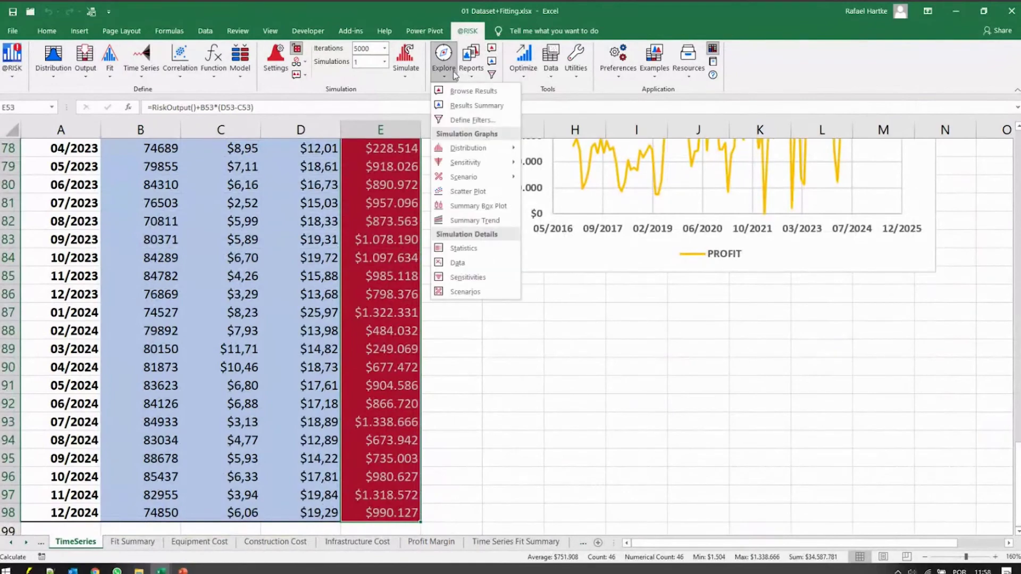
pyautogui.click(484, 222)
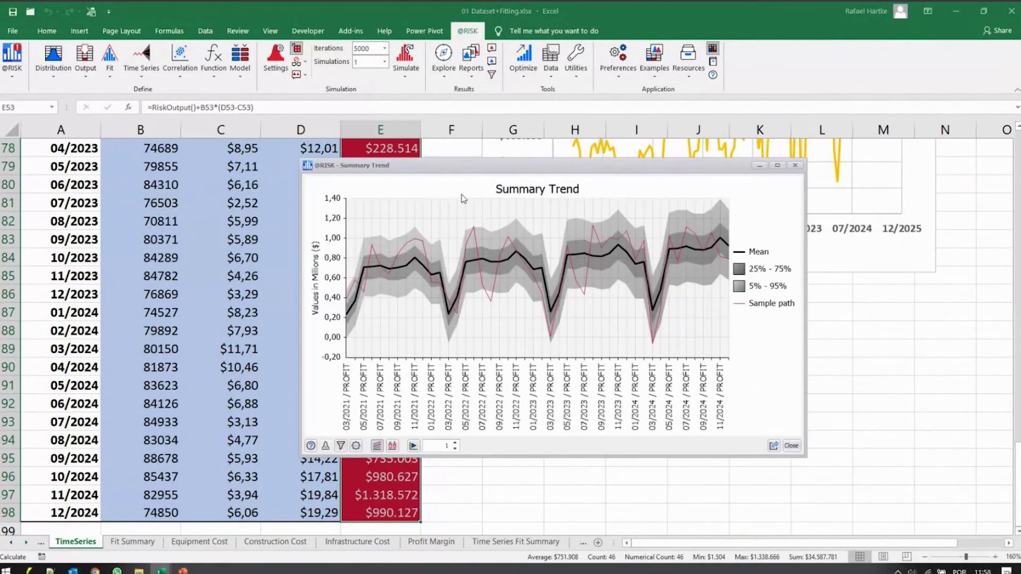
pyautogui.moveTo(447, 170); pyautogui.dragTo(198, 90)
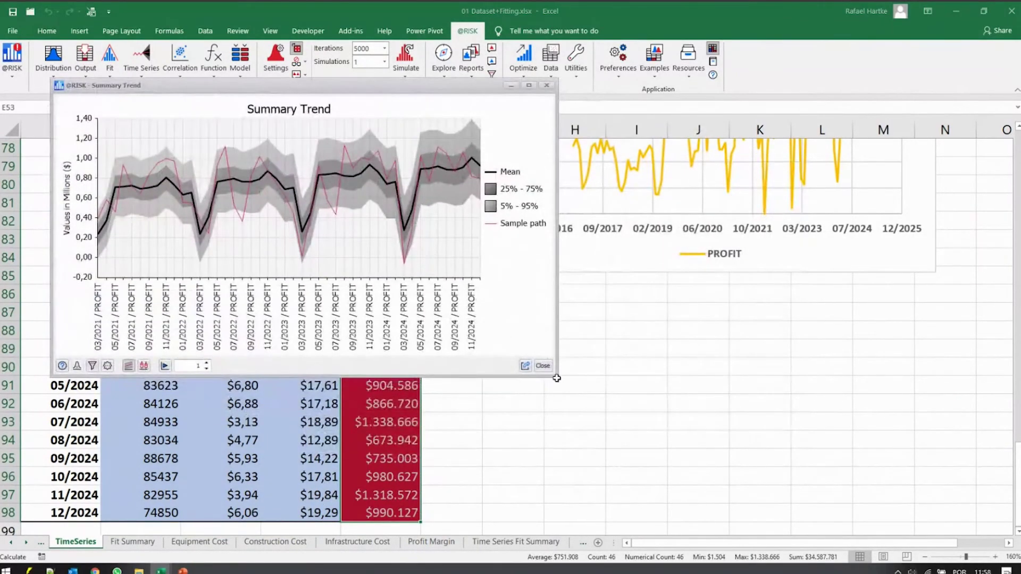
pyautogui.moveTo(591, 393); pyautogui.dragTo(848, 508)
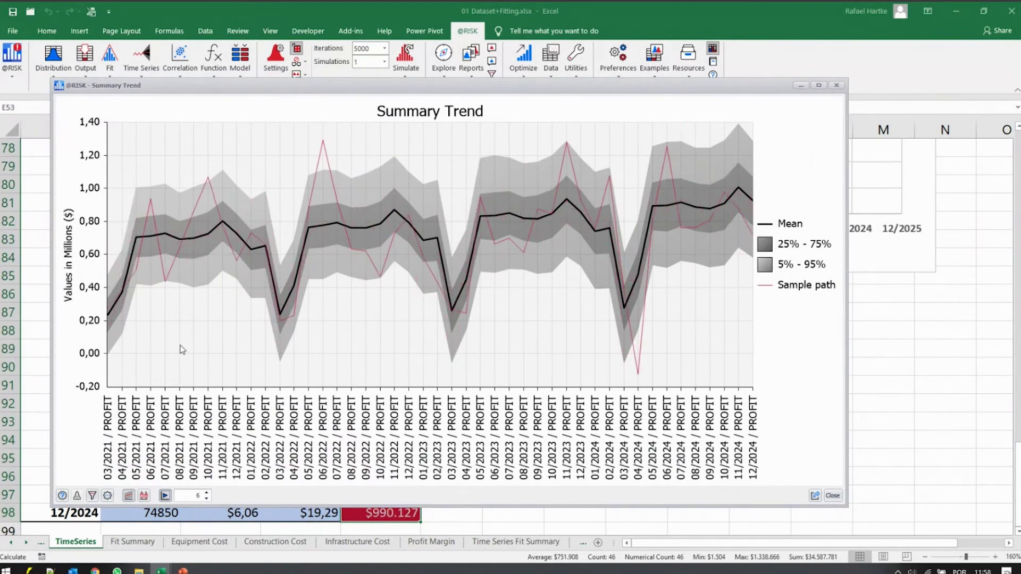
pyautogui.click(283, 353)
pyautogui.click(570, 356)
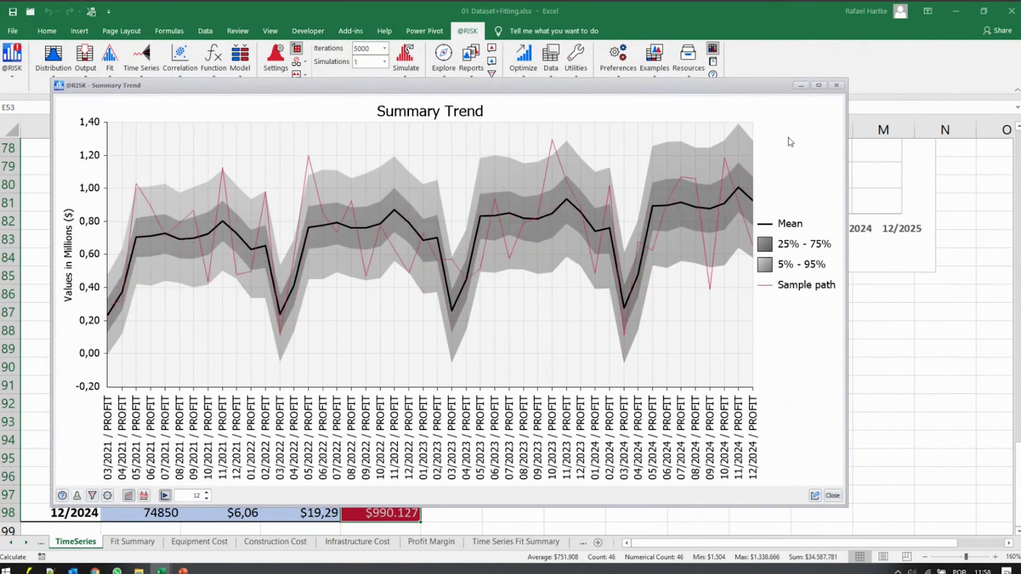
pyautogui.click(837, 85)
pyautogui.scroll(3, 307, 231)
pyautogui.scroll(10, 306, 231)
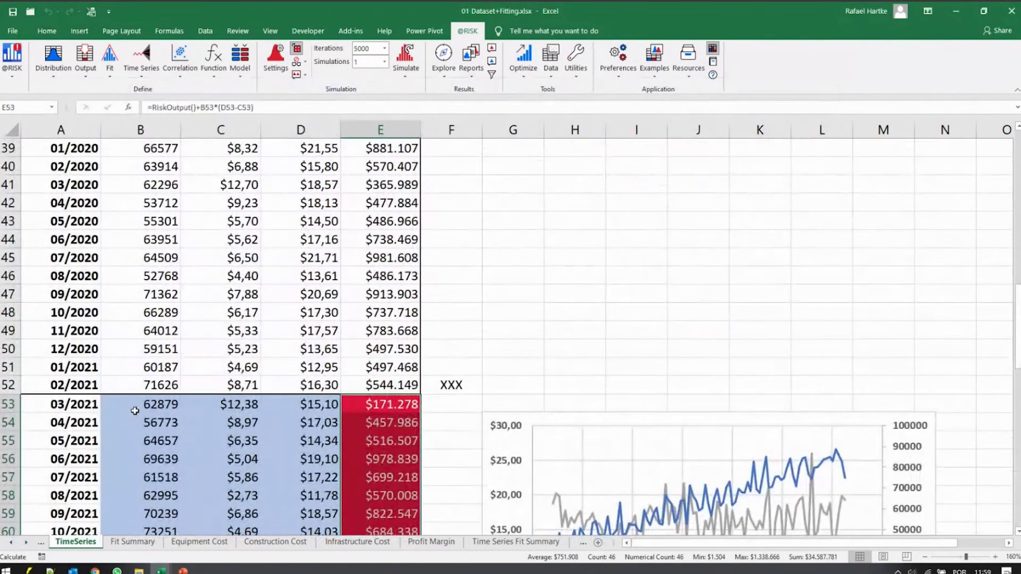
# Select B53:D58, switch to the HistoricalData sheet, and open then dismiss the Fit options.
pyautogui.moveTo(127, 409); pyautogui.dragTo(323, 495)
pyautogui.scroll(-3, 323, 488)
pyautogui.scroll(-1, 324, 489)
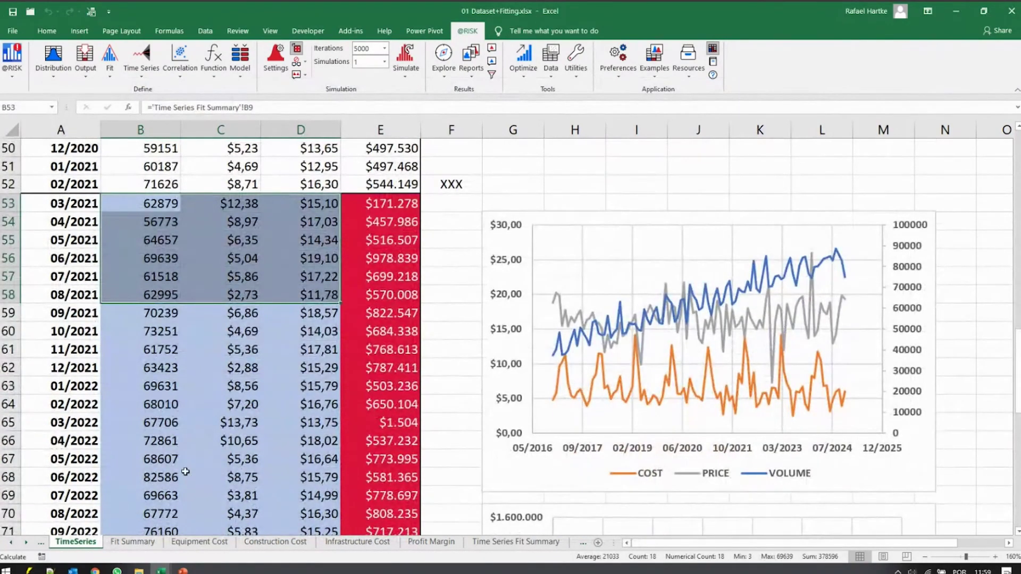
pyautogui.hotkey('ctrl', 'pageup')
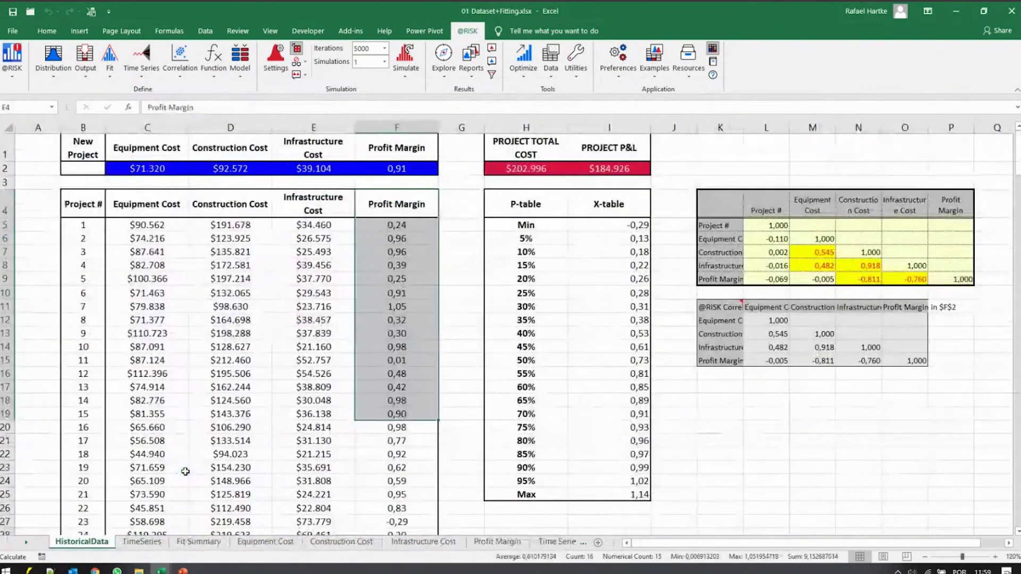
pyautogui.click(118, 72)
pyautogui.click(236, 295)
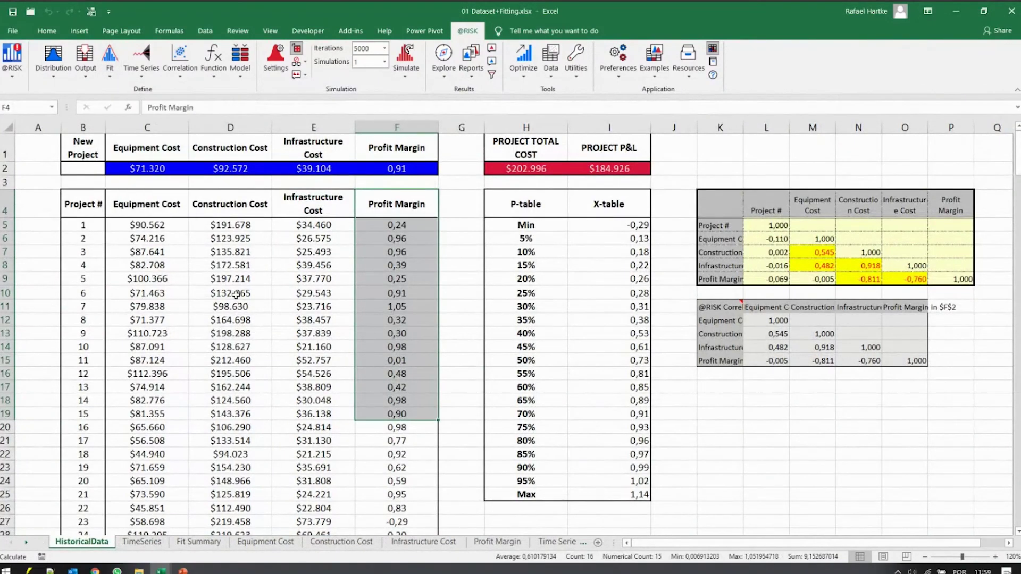